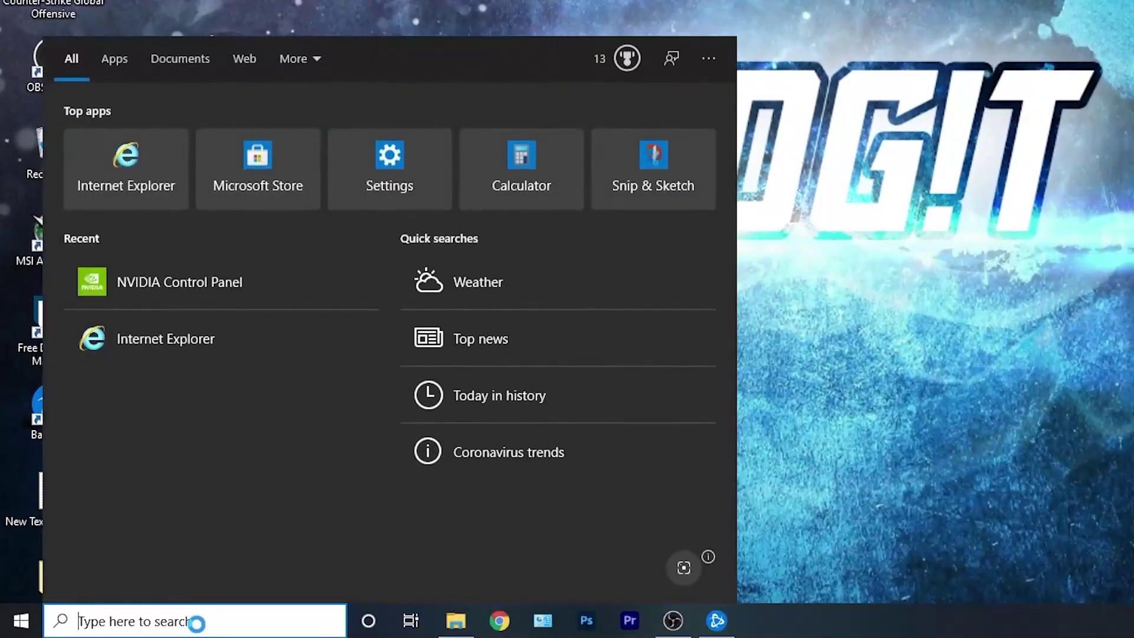
- Search 'check' to reach the Windows Update page and start a fresh update check
text(check)
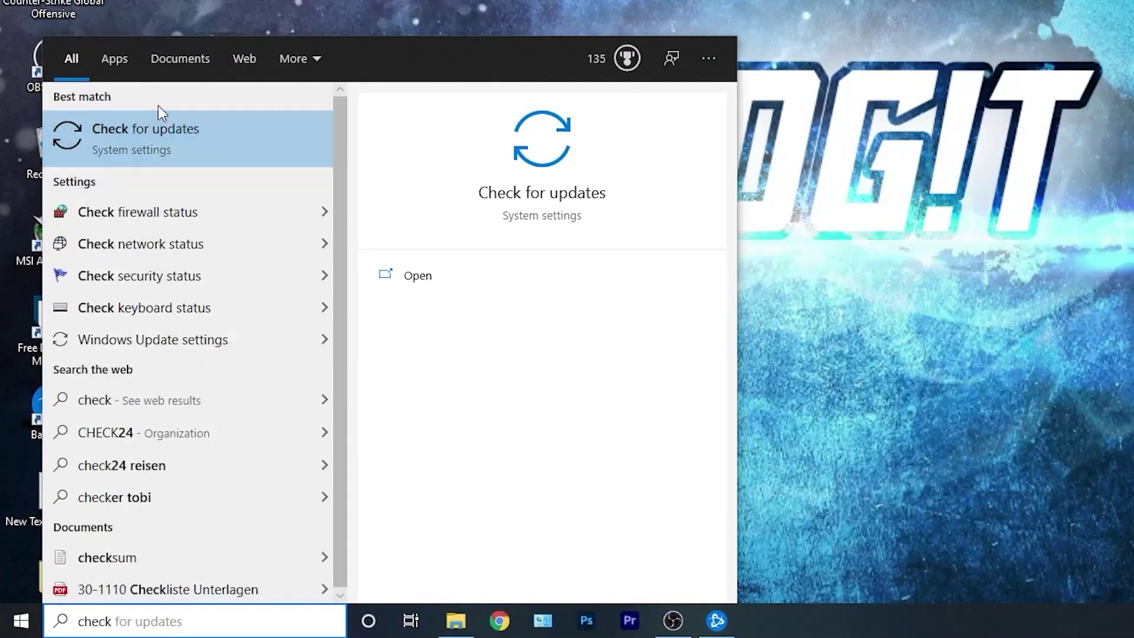
click(165, 143)
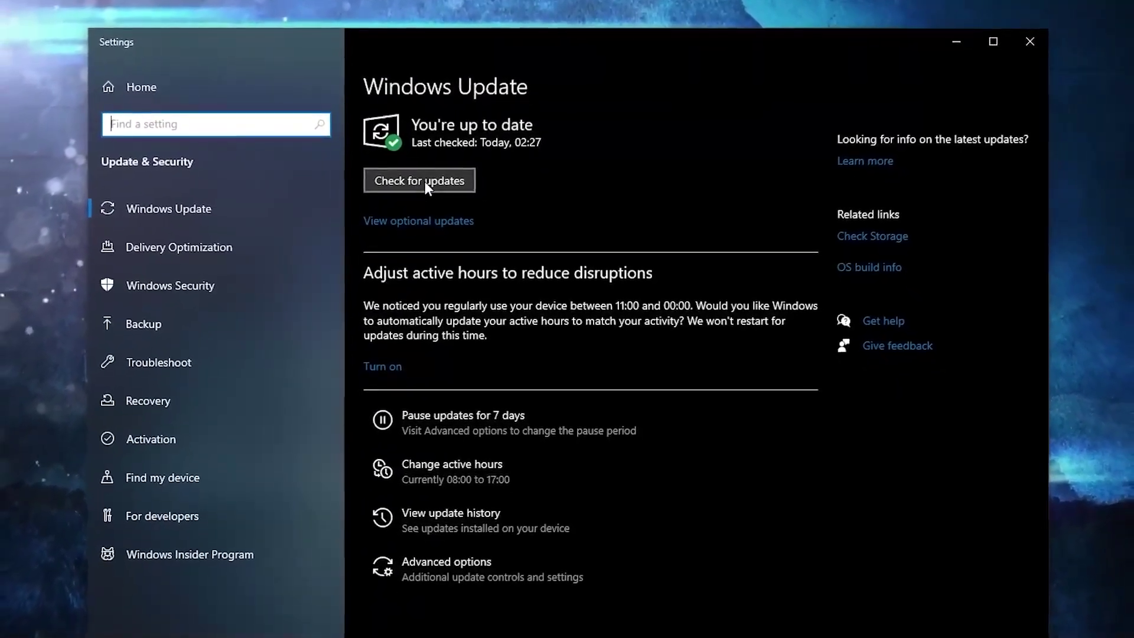
click(425, 182)
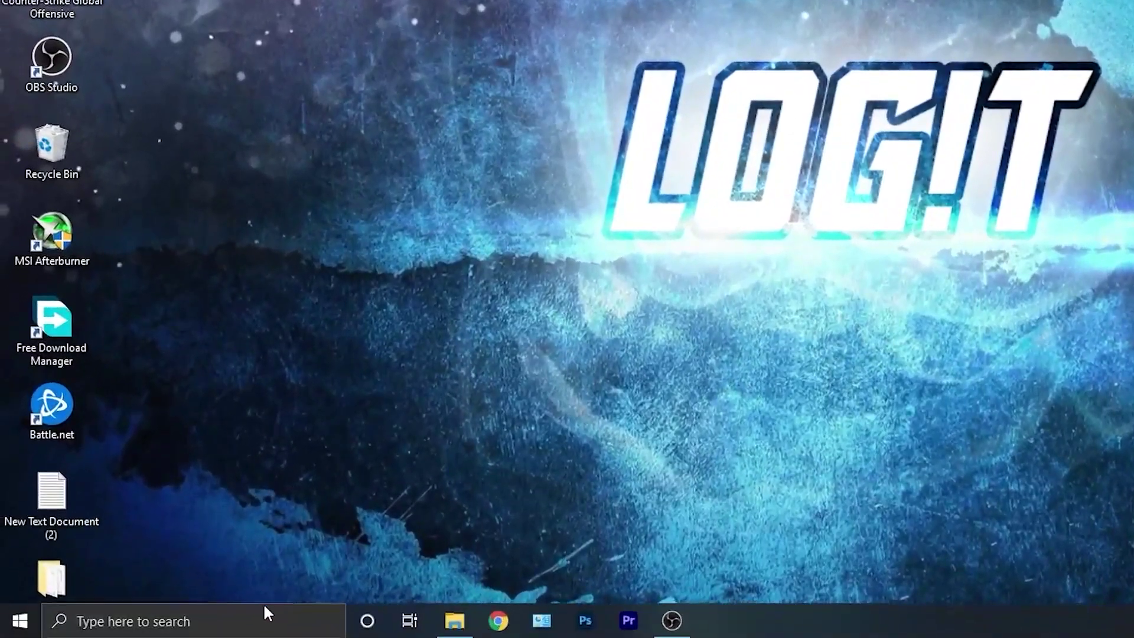
- Launch Command Prompt as administrator and move its window to the left
click(261, 620)
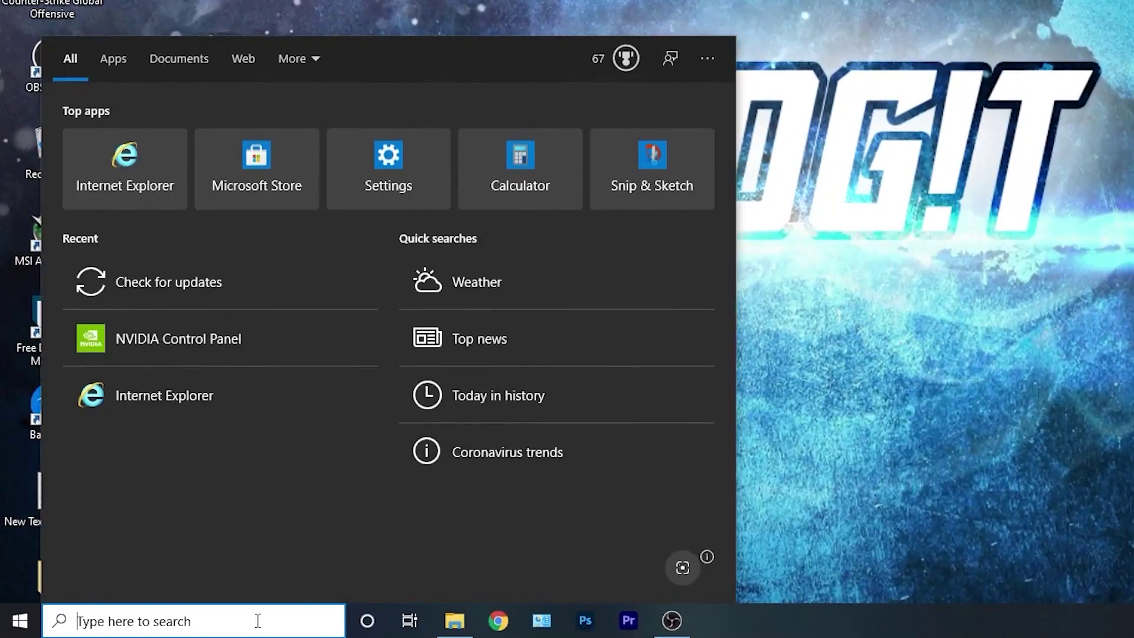
text(cmd)
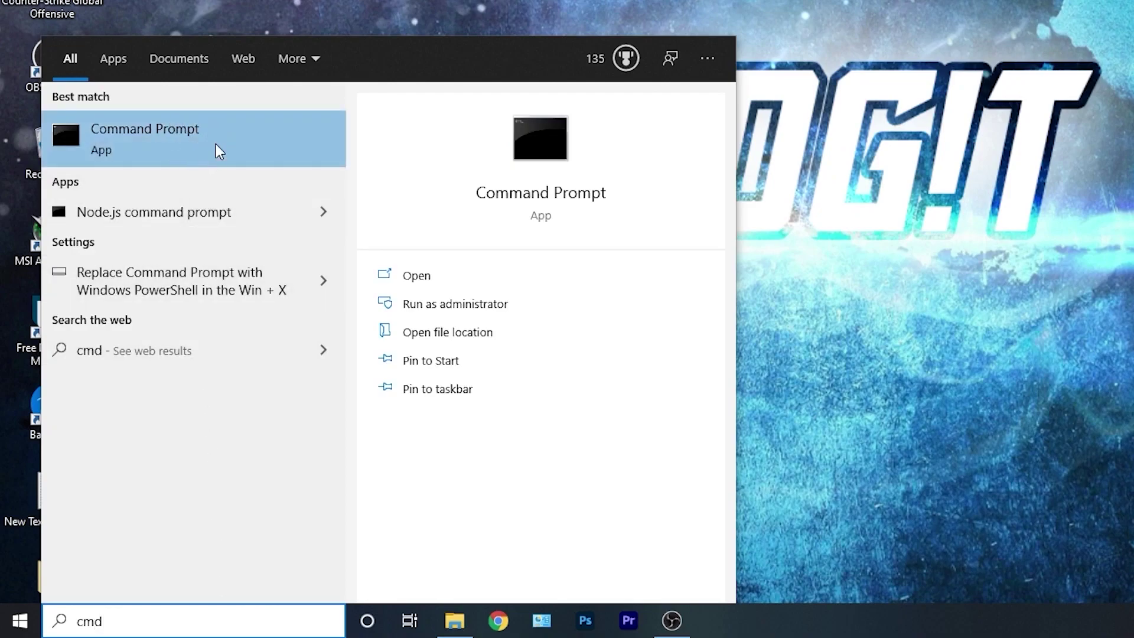
right_click(201, 131)
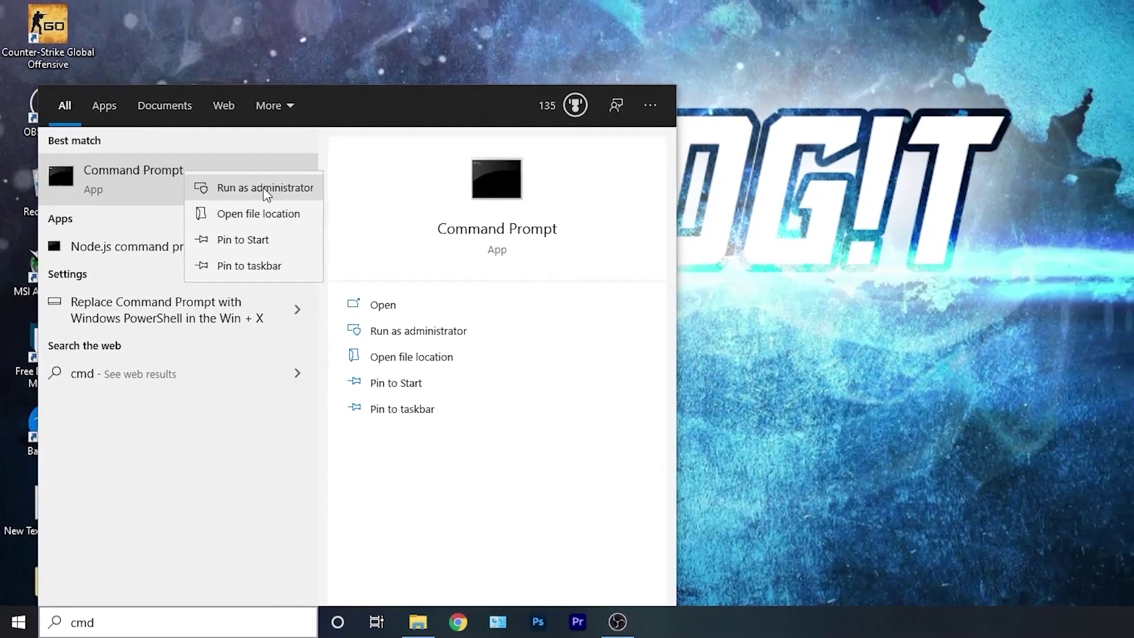
click(286, 149)
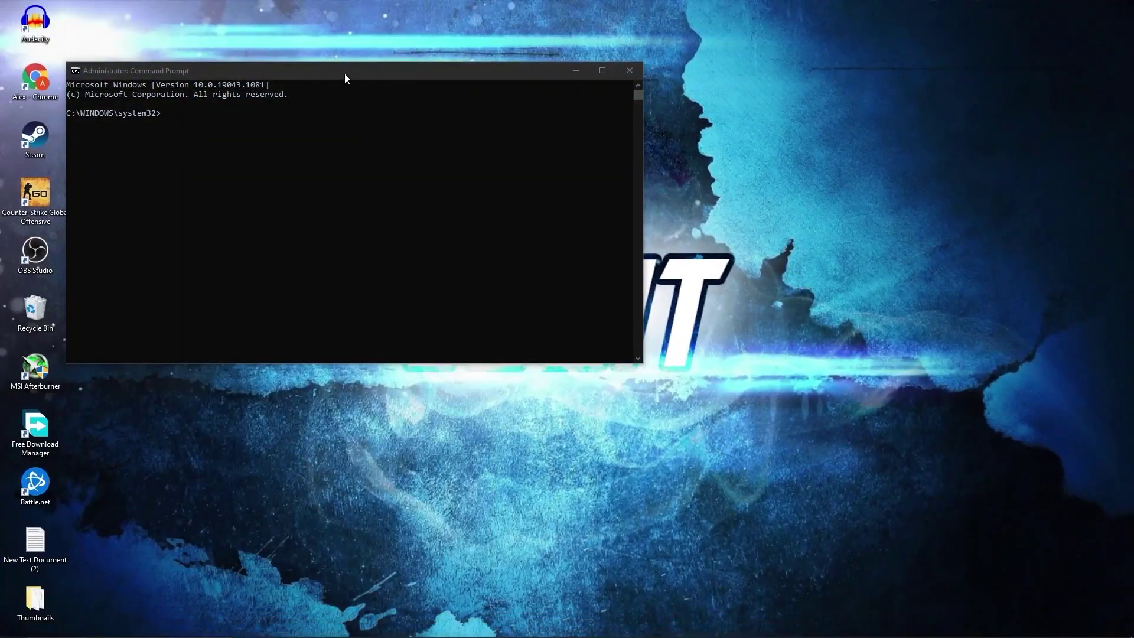
drag(345, 73, 314, 79)
- Copy 'powercfg -duplicatescheme e9a42b02-d5df-448d-aa00-03f14749eb61' from Notepad and run it at the admin prompt
key(alt+Tab)
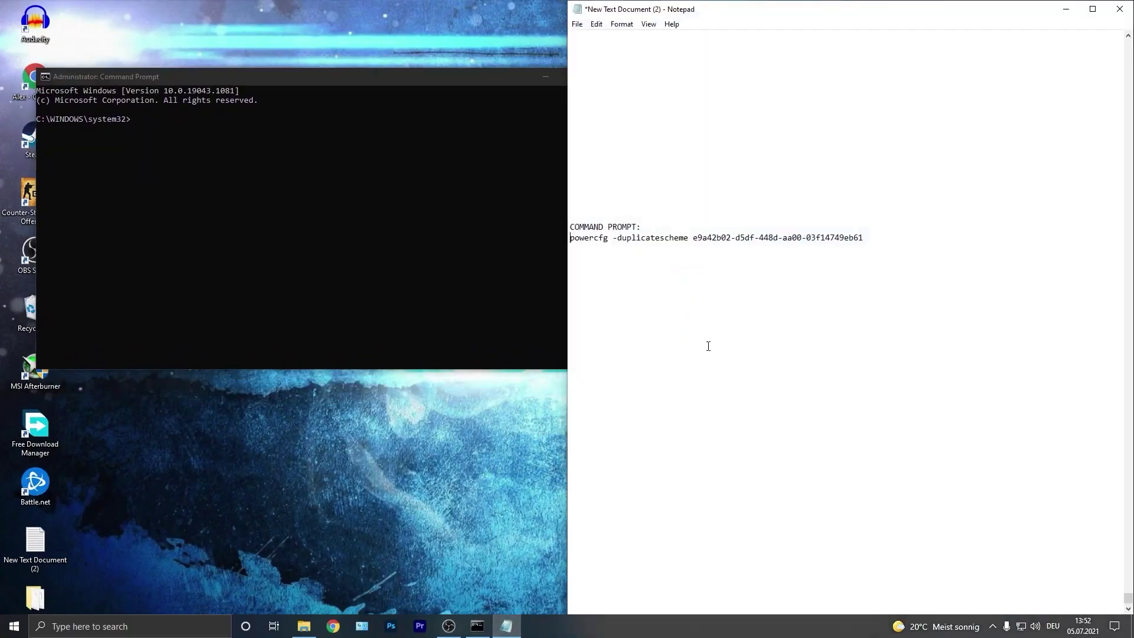
drag(863, 238, 570, 238)
right_click(582, 237)
click(660, 275)
right_click(149, 118)
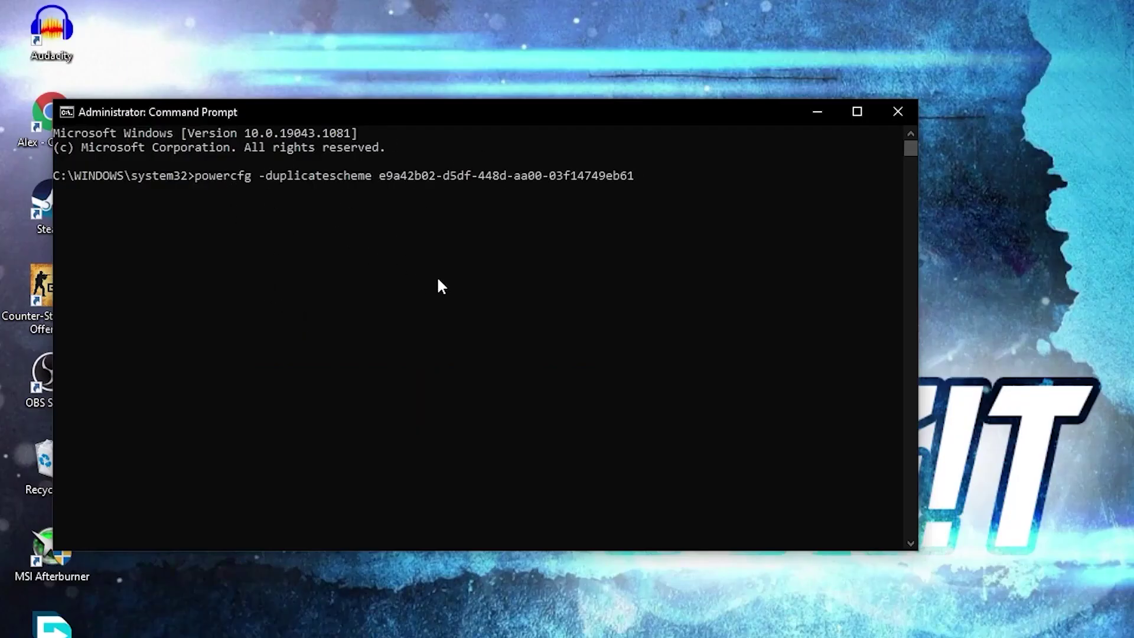
key(Return)
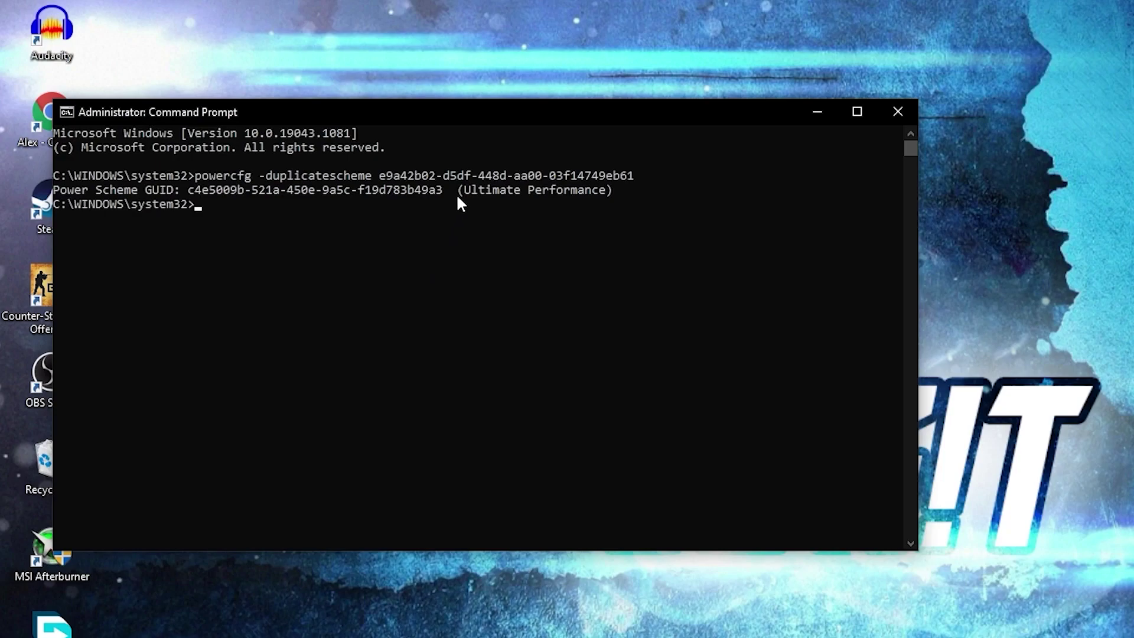
drag(459, 197, 470, 191)
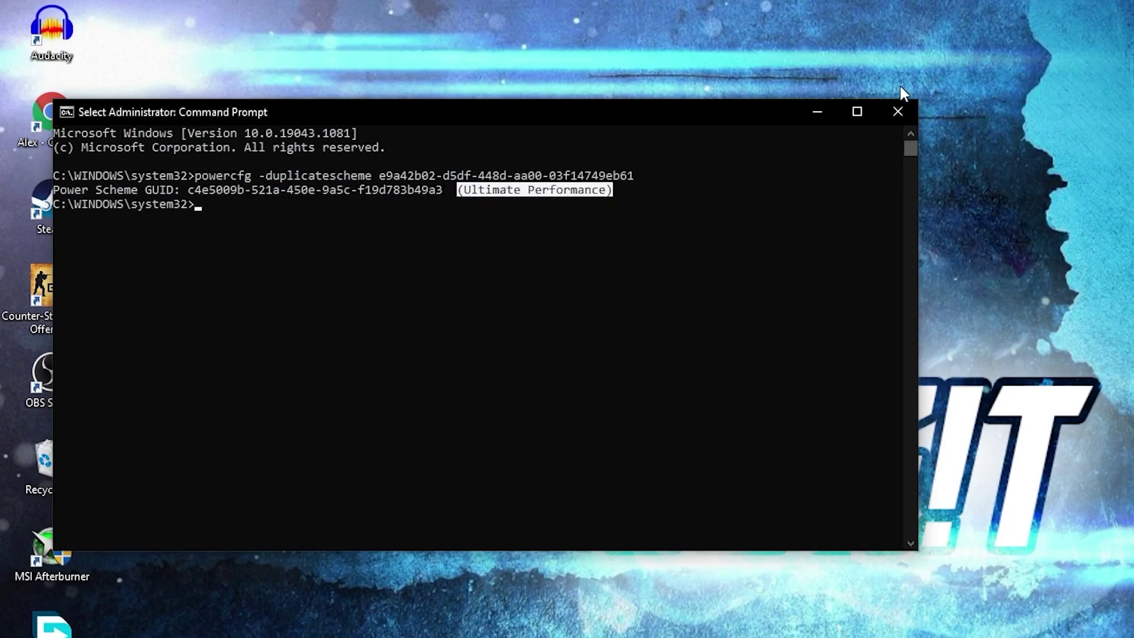
- Close Command Prompt, open Power Options via 'choose' and select an Ultimate Performance plan
click(888, 112)
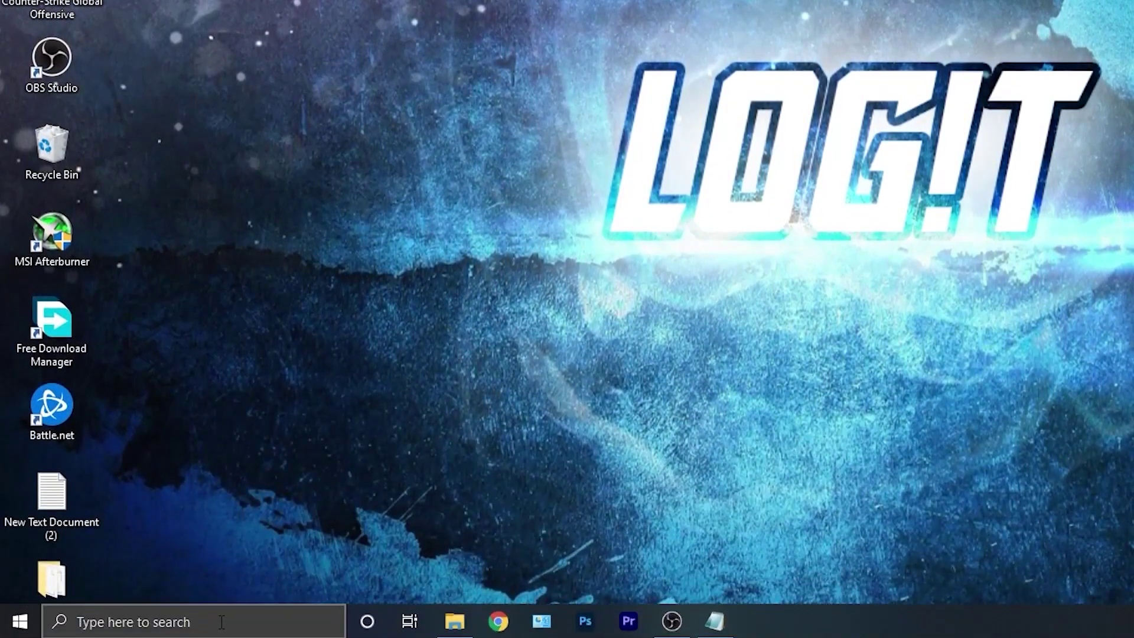
click(223, 628)
text(choose)
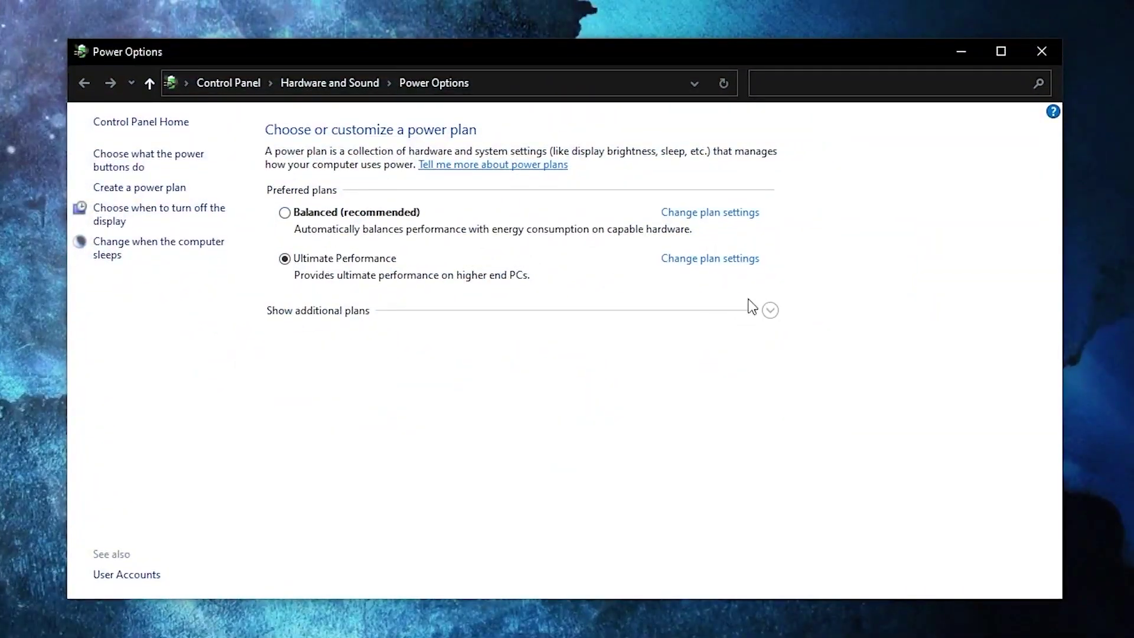
click(770, 311)
scroll(424, 390, down, 1)
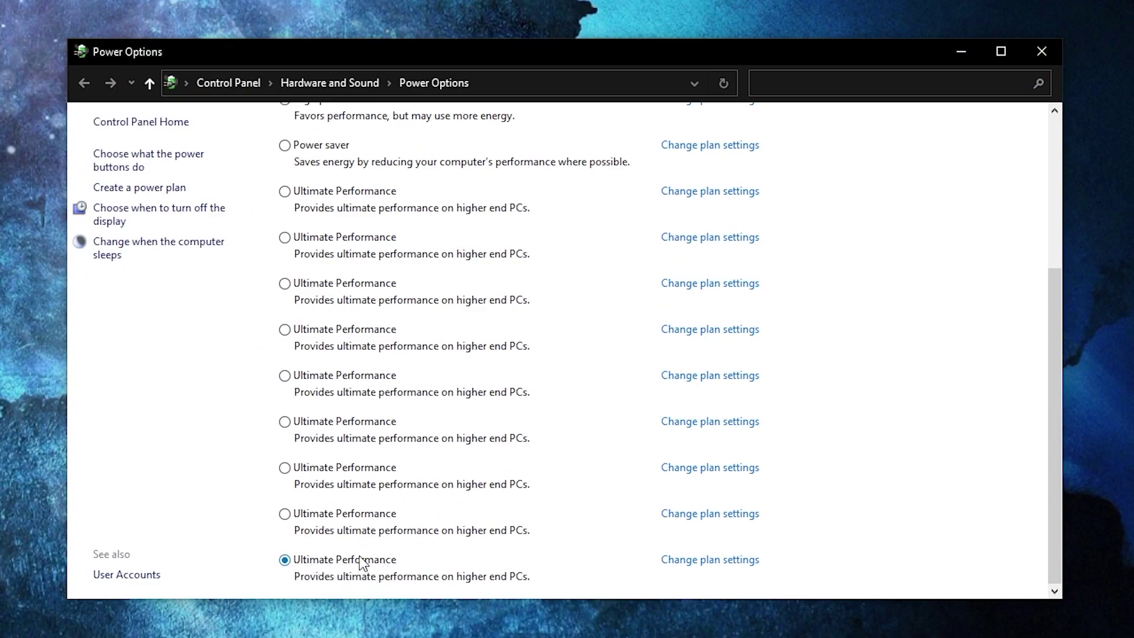
- From This PC's advanced system settings, apply Adjust for best performance visual effects
click(258, 620)
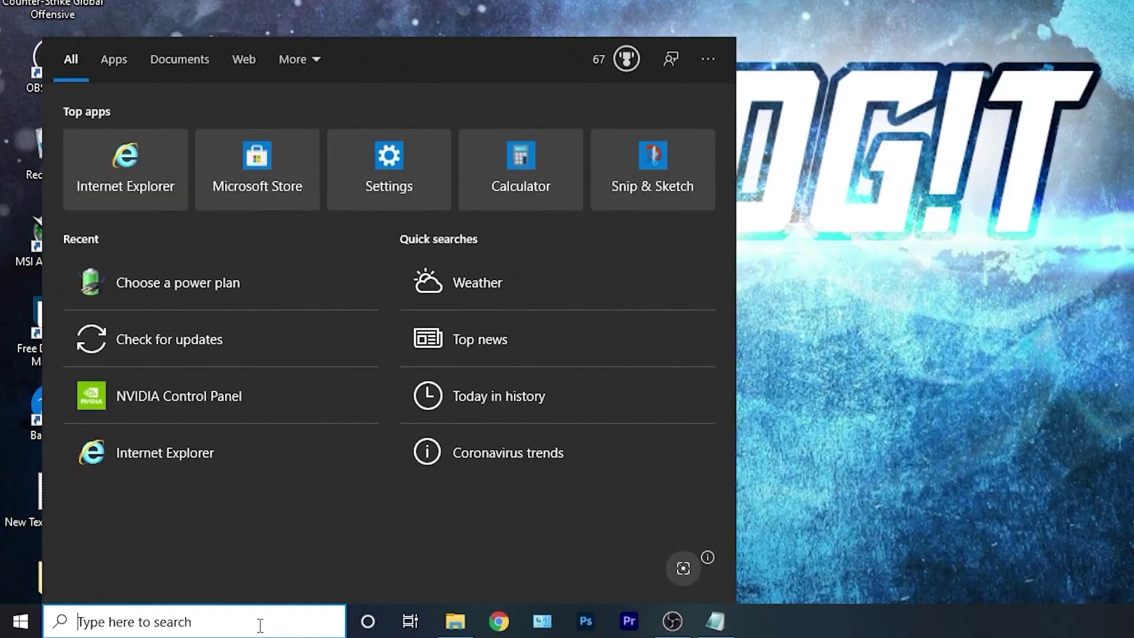
text(this pc)
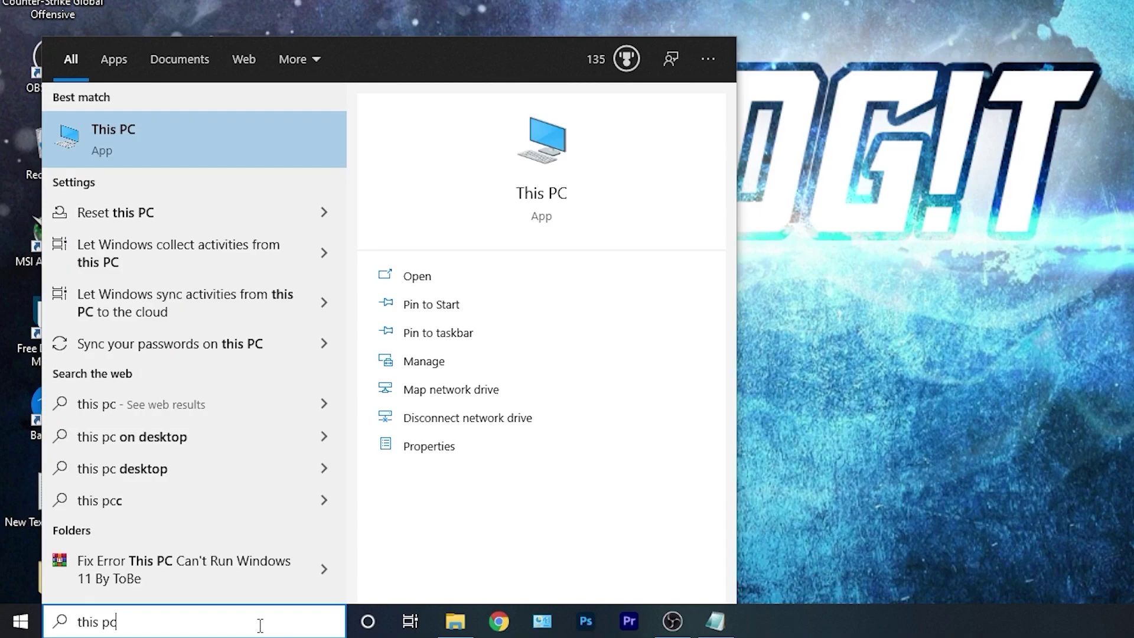
right_click(192, 138)
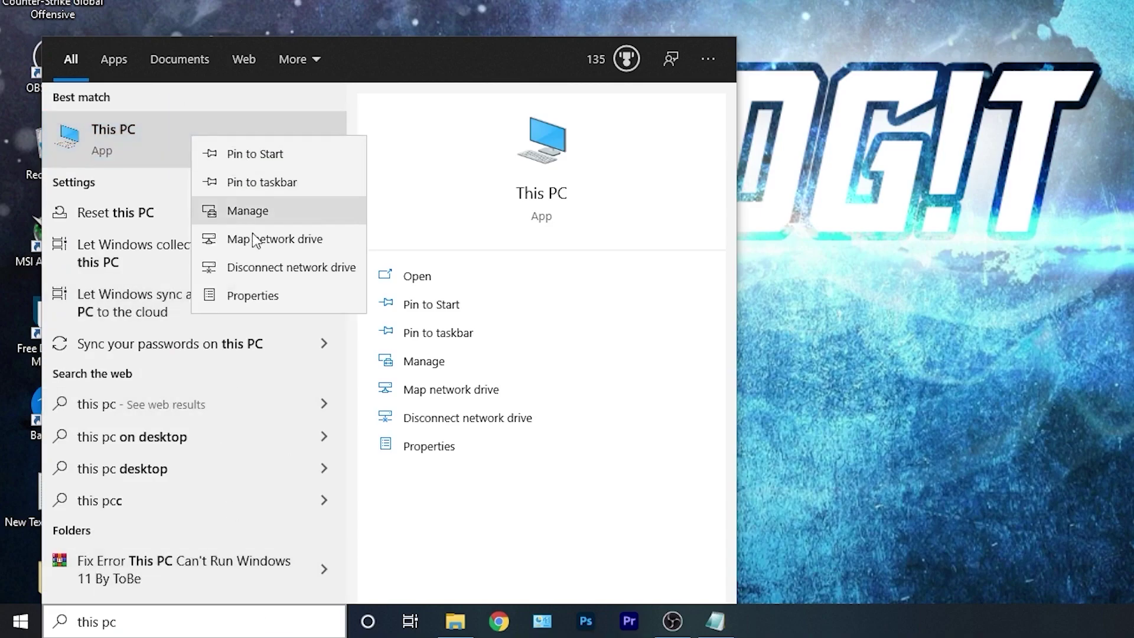
click(283, 301)
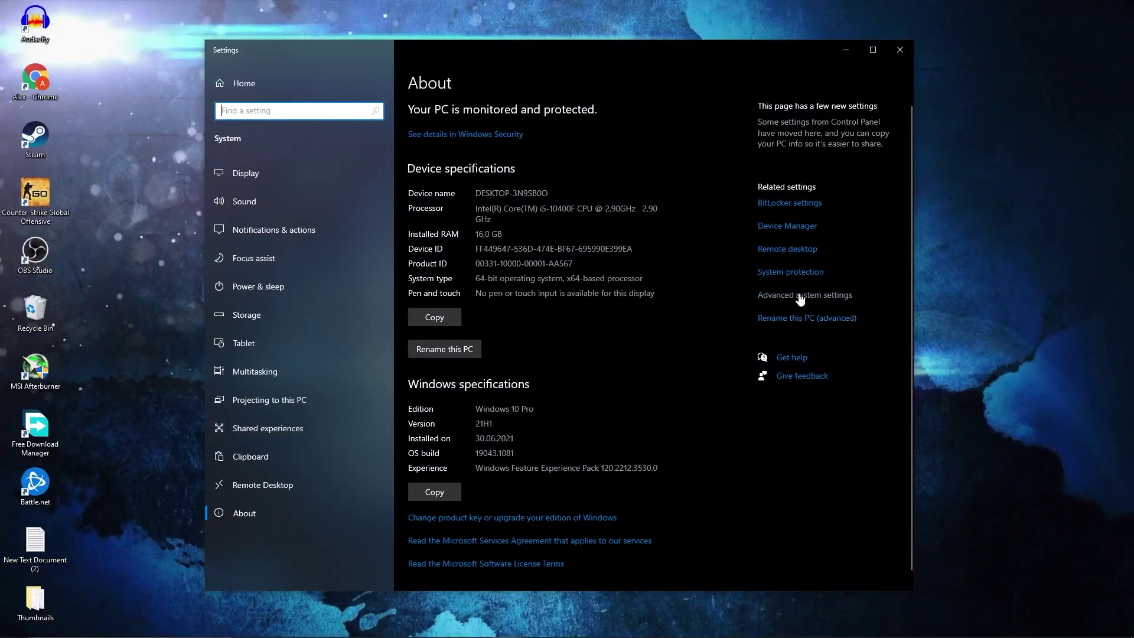
click(801, 297)
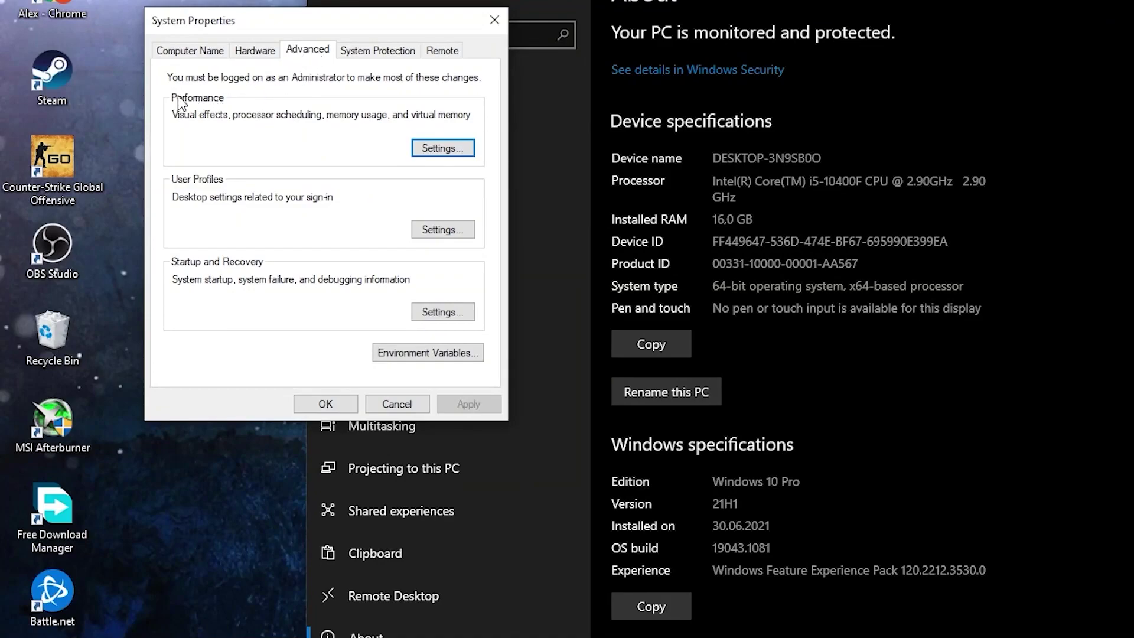
click(433, 149)
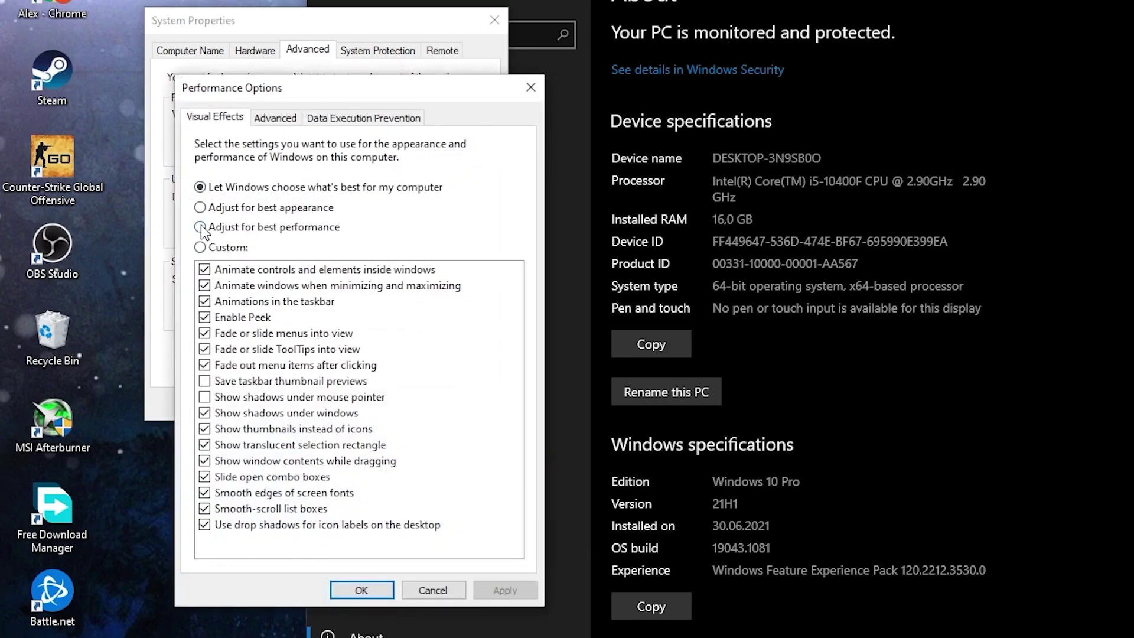
click(201, 228)
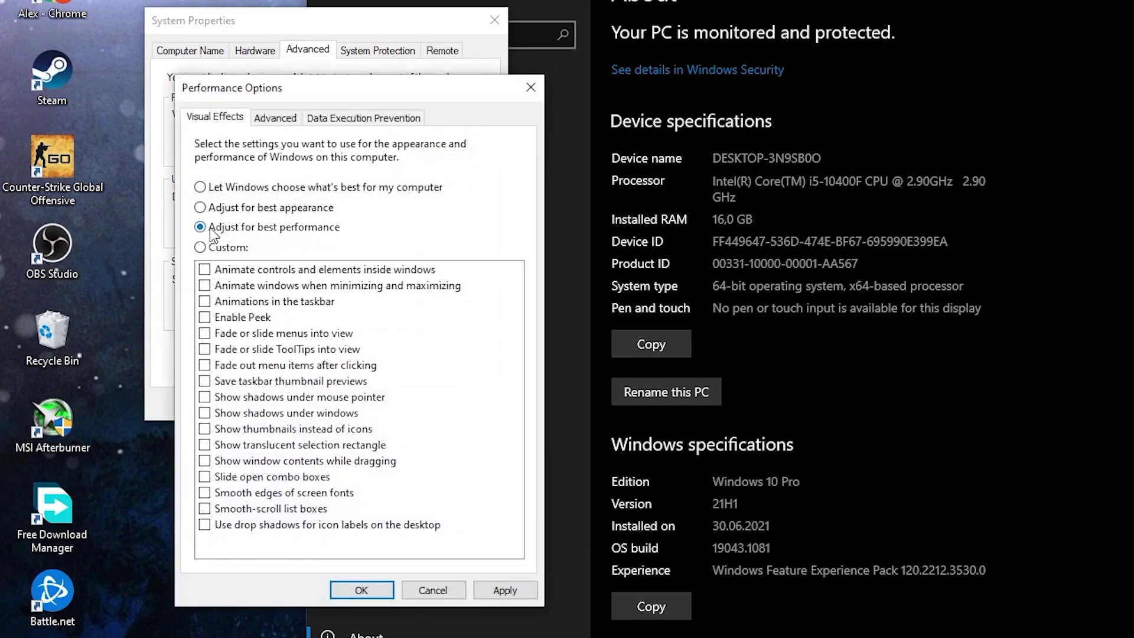
click(524, 598)
click(364, 584)
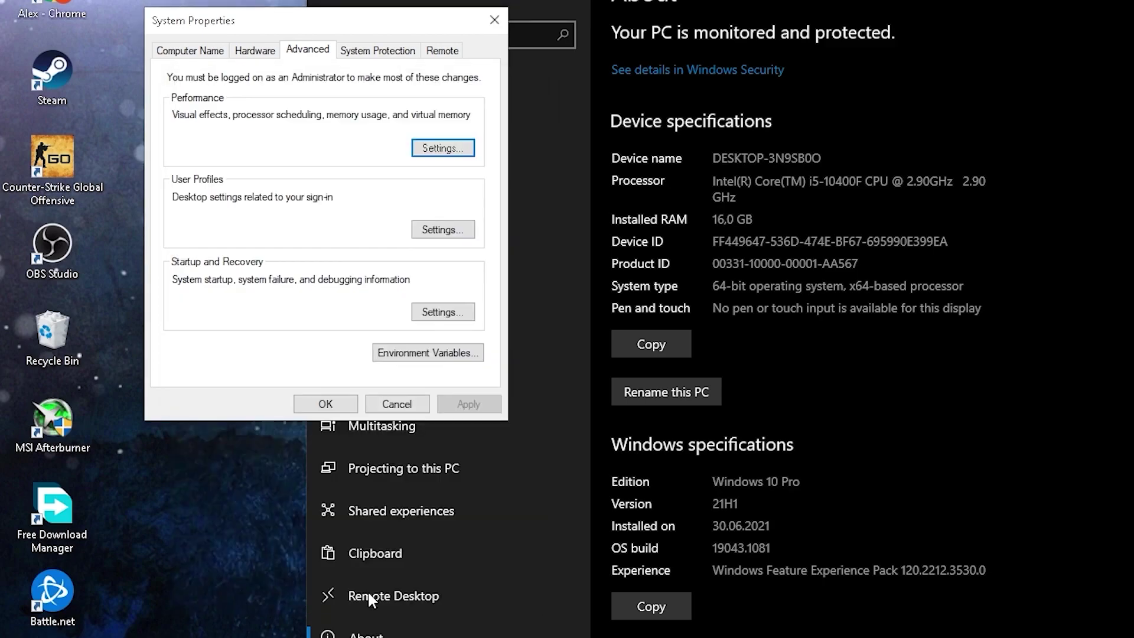
- Close System Properties and browse for an app on the Graphics settings page
click(339, 408)
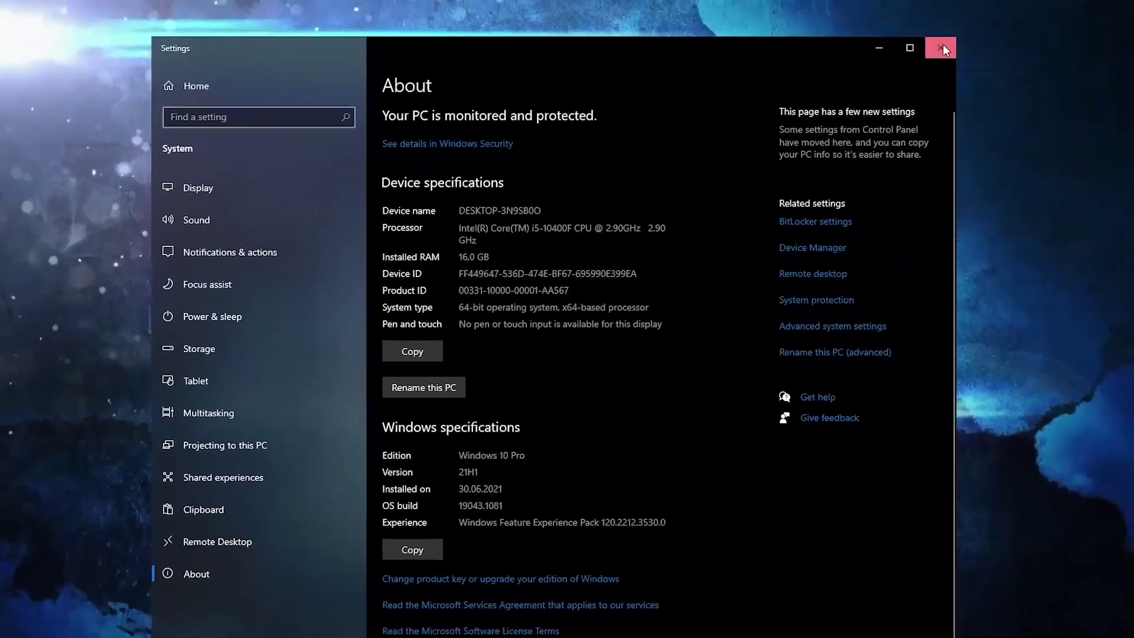
click(943, 46)
key(super)
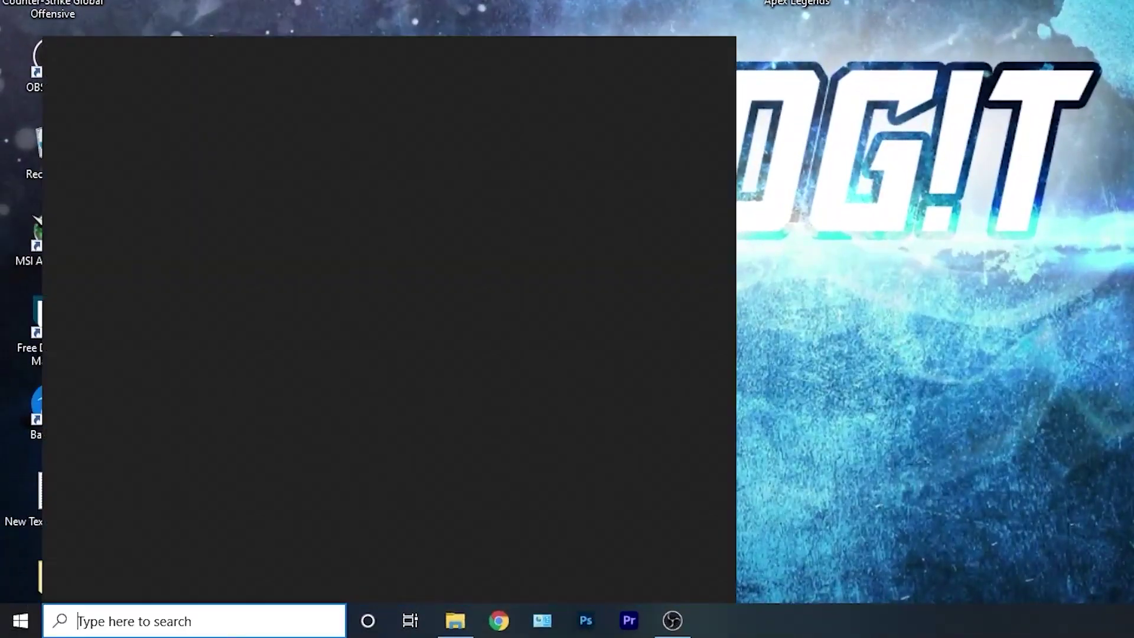
text(grap)
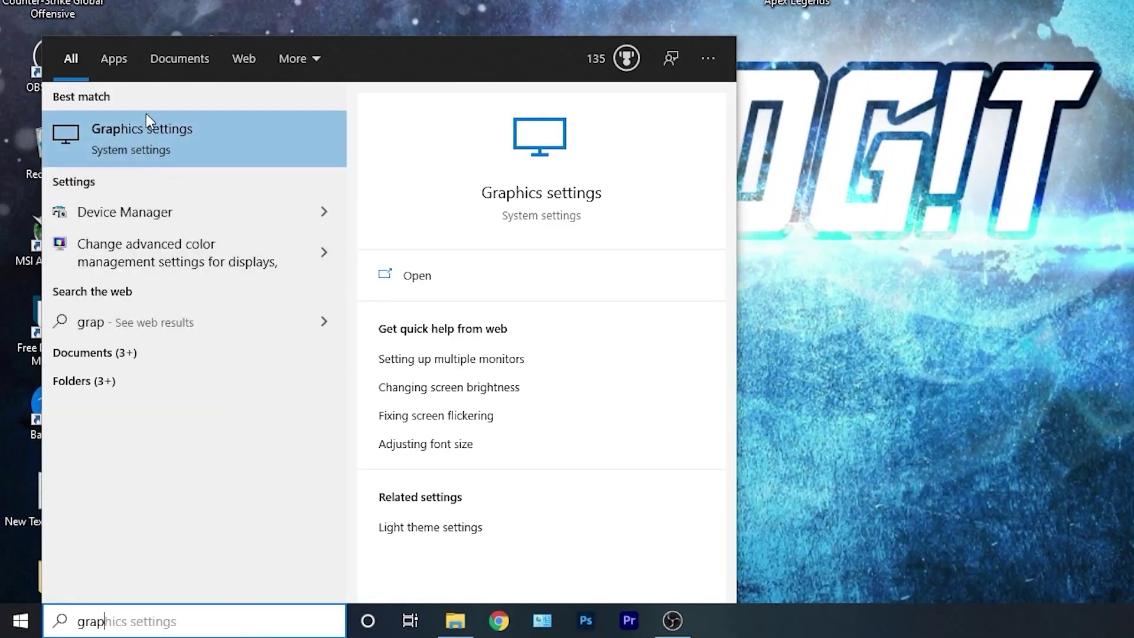
click(157, 145)
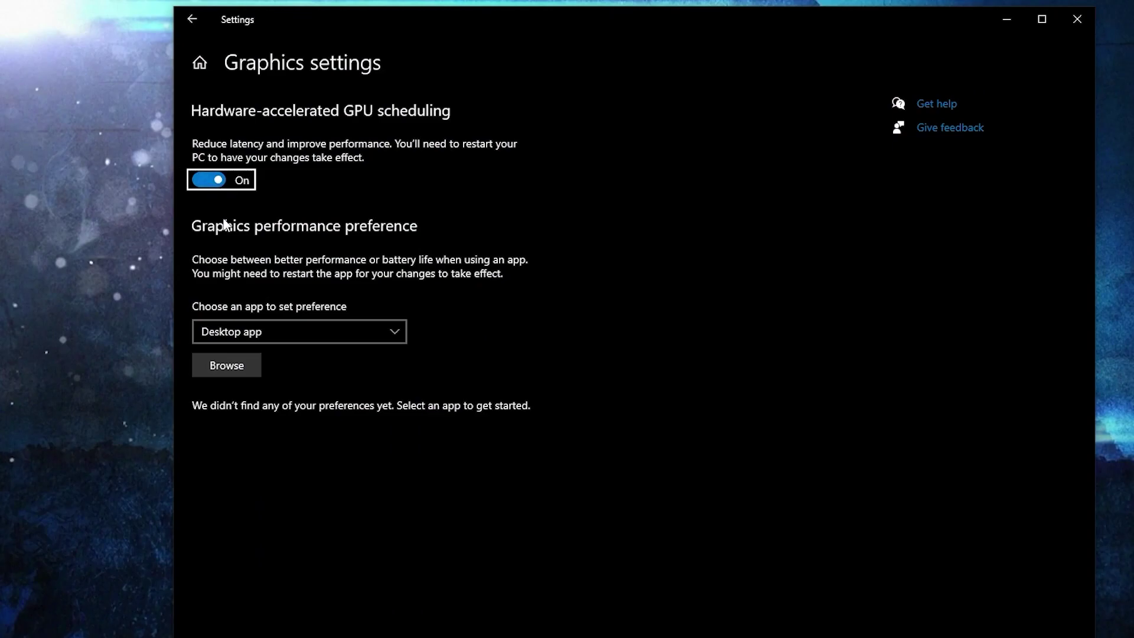
click(228, 365)
- Navigate to D:\Games\Steam\steamapps\common\Apex Legends and pick r5apex
click(225, 327)
double_click(378, 247)
scroll(396, 290, down, 10)
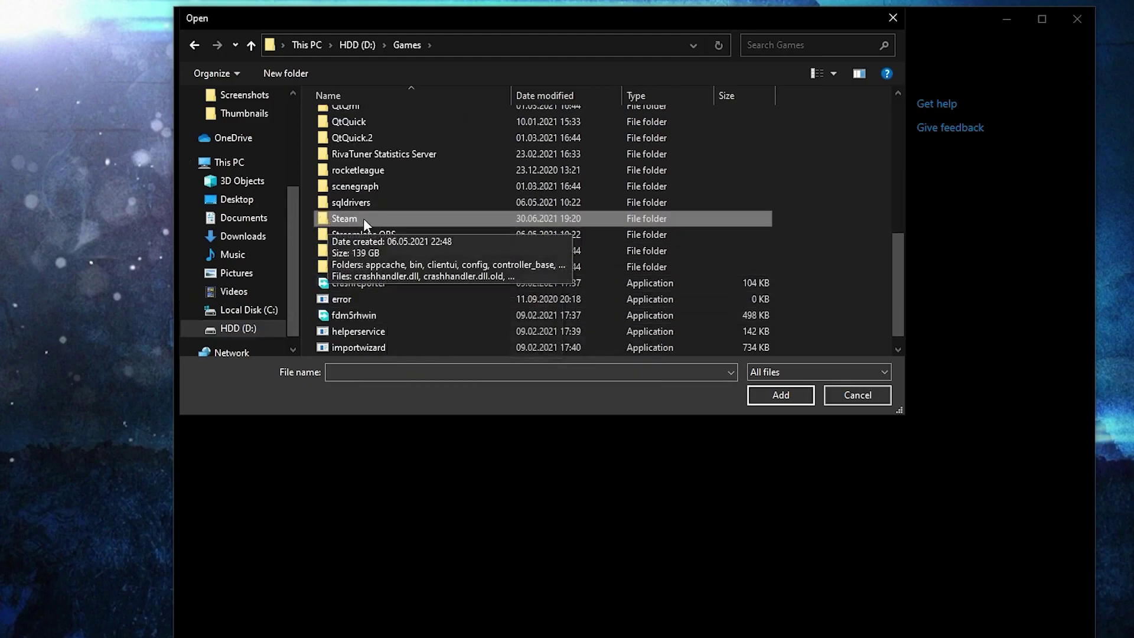
double_click(364, 218)
scroll(408, 242, down, 3)
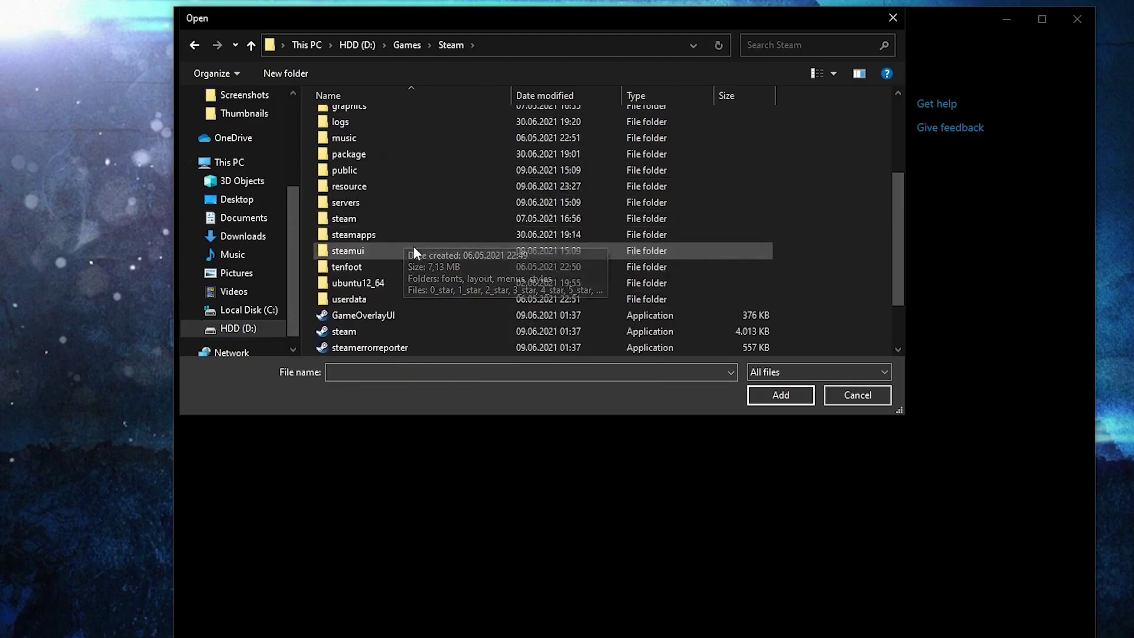
click(376, 236)
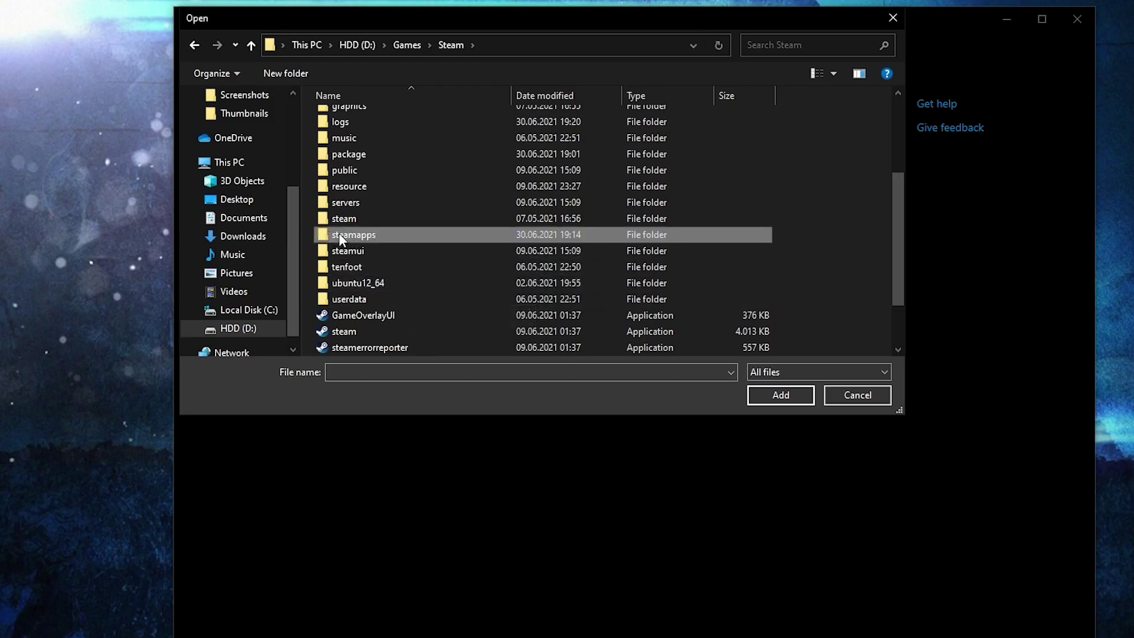
double_click(365, 230)
click(350, 121)
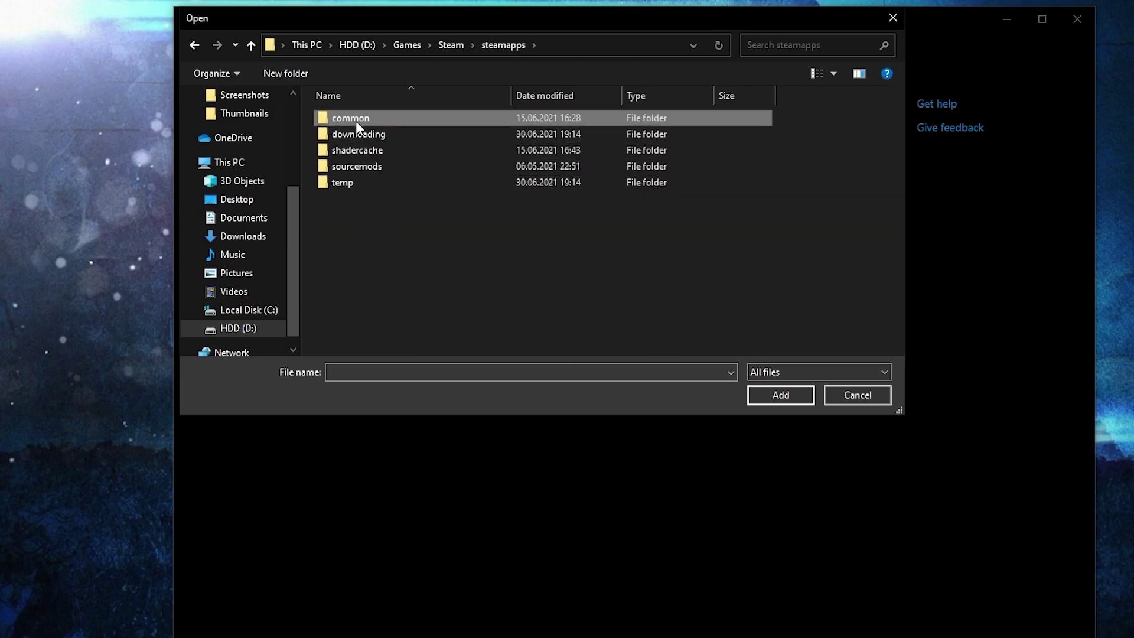
double_click(335, 119)
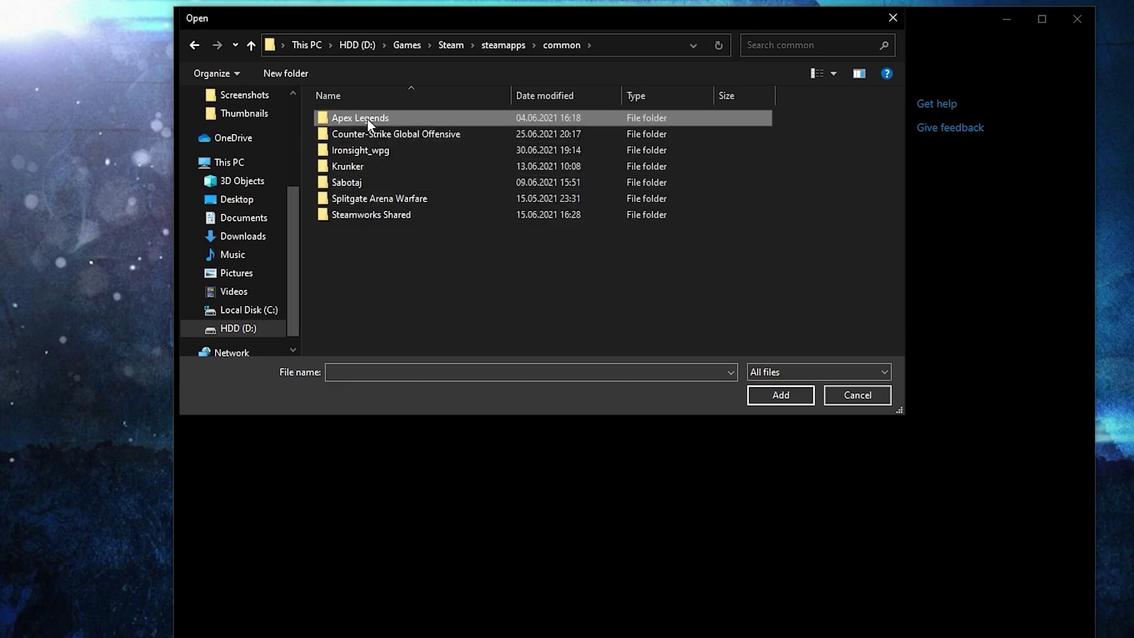
double_click(349, 119)
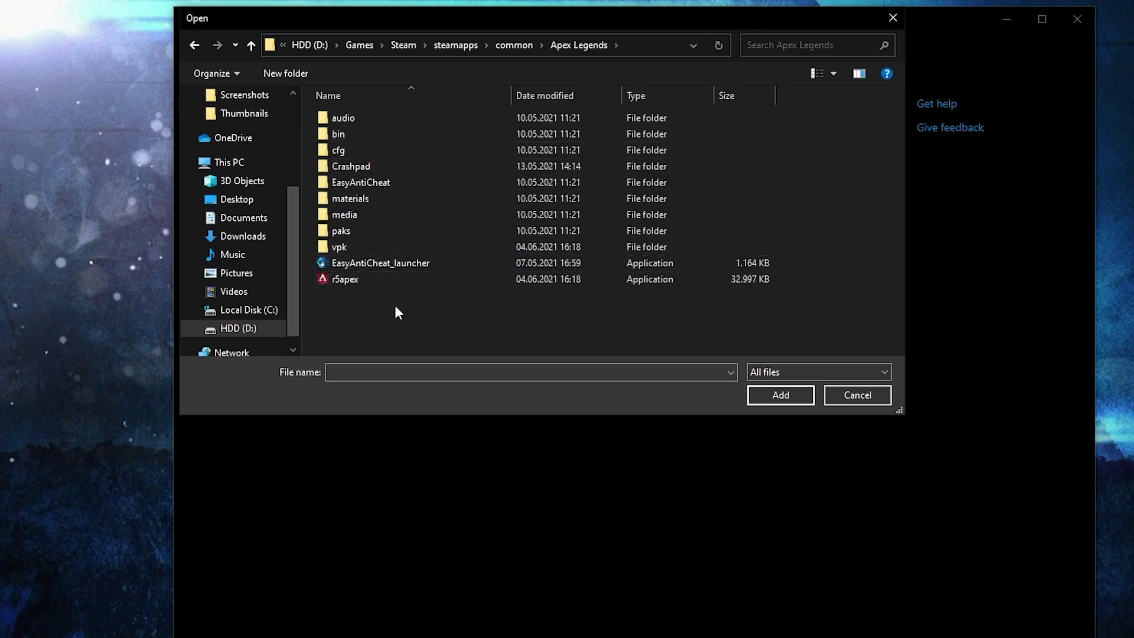
click(368, 280)
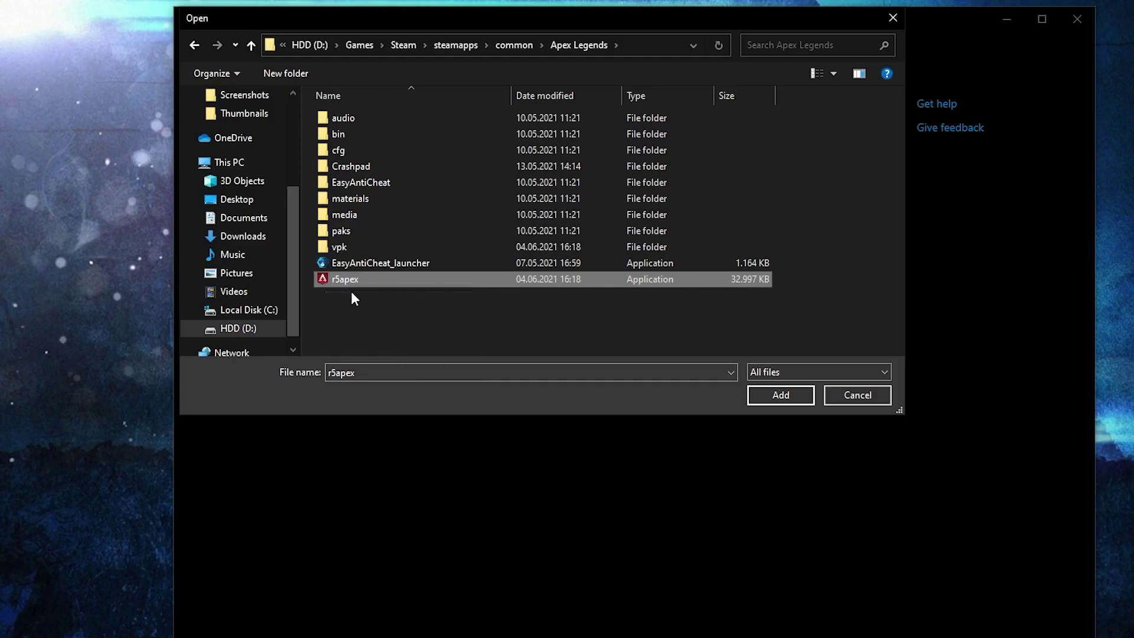
- In r5apex Properties > Compatibility, enable Override high DPI scaling behavior and apply
right_click(388, 278)
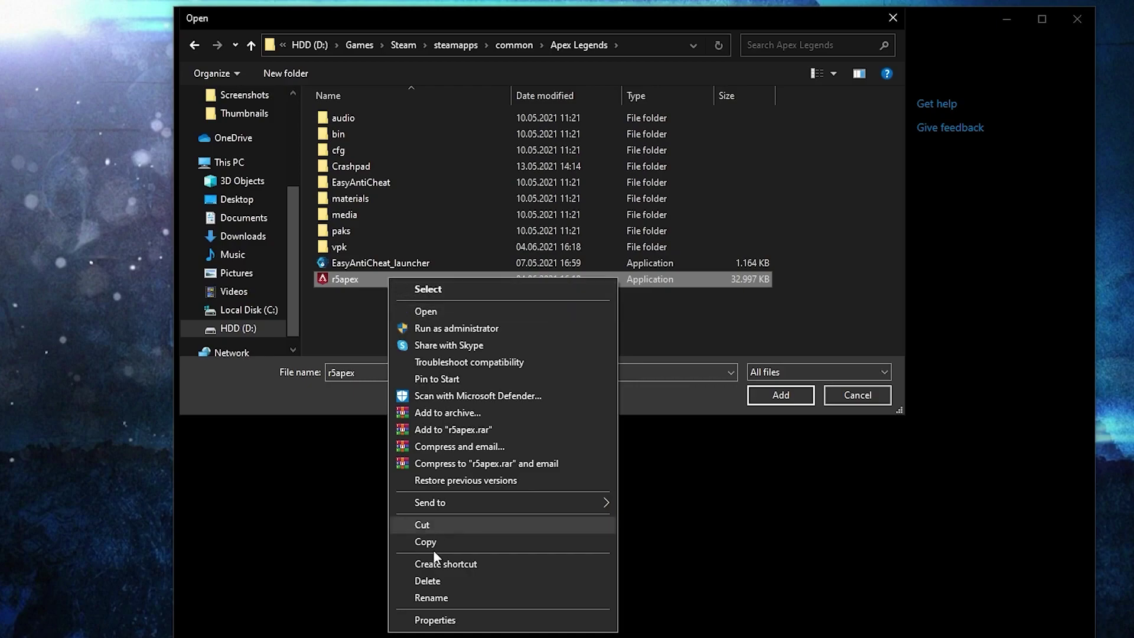
click(436, 619)
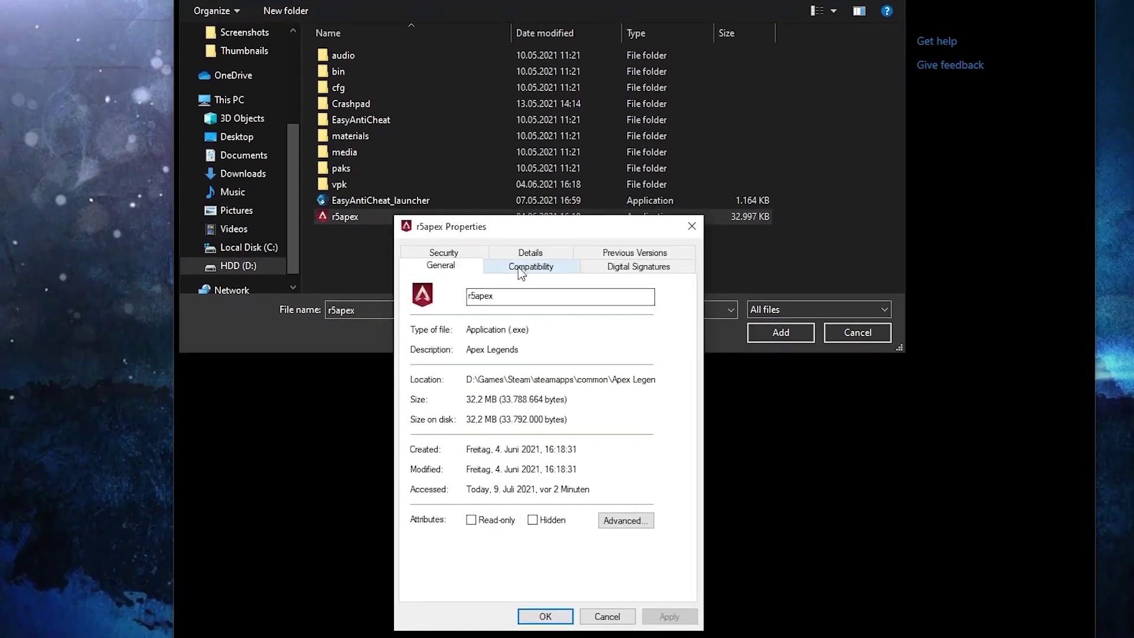
click(532, 265)
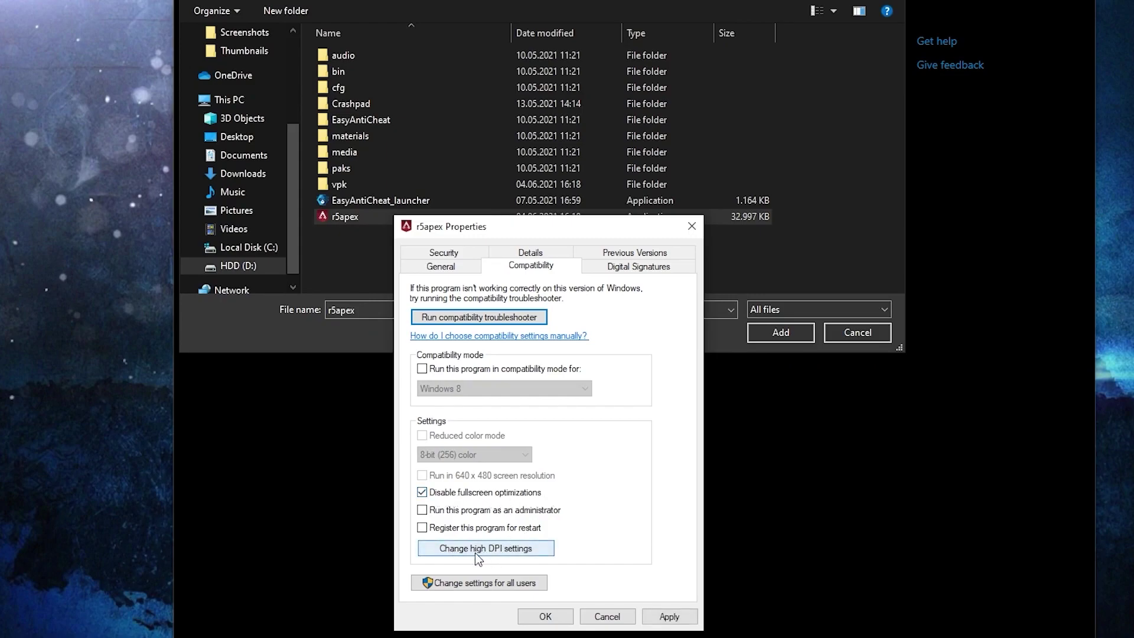
click(495, 549)
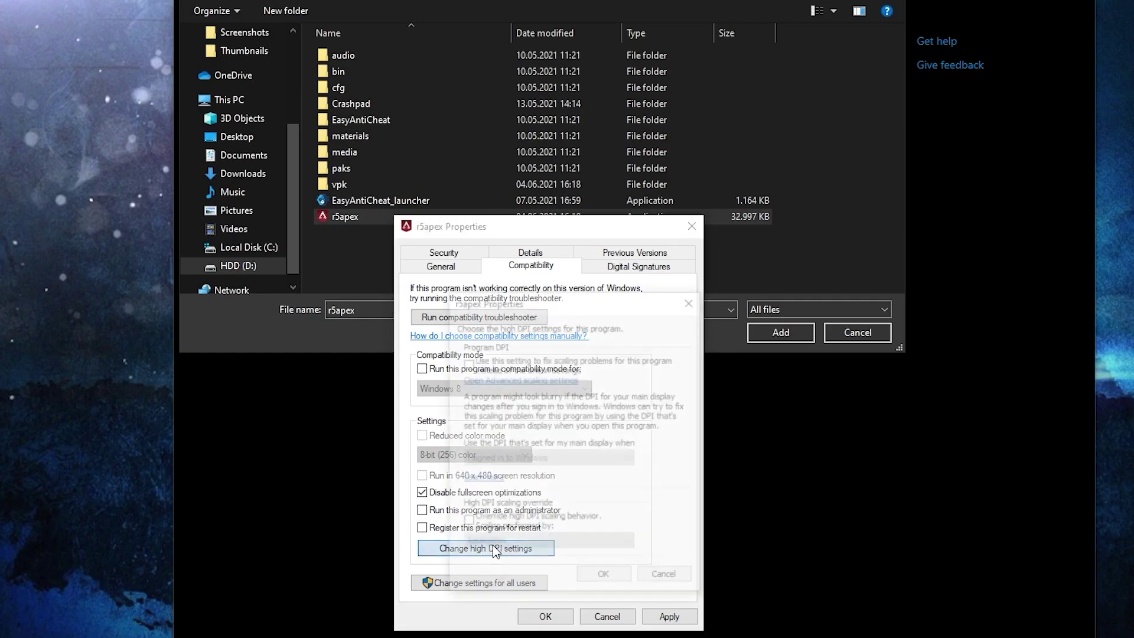
click(467, 522)
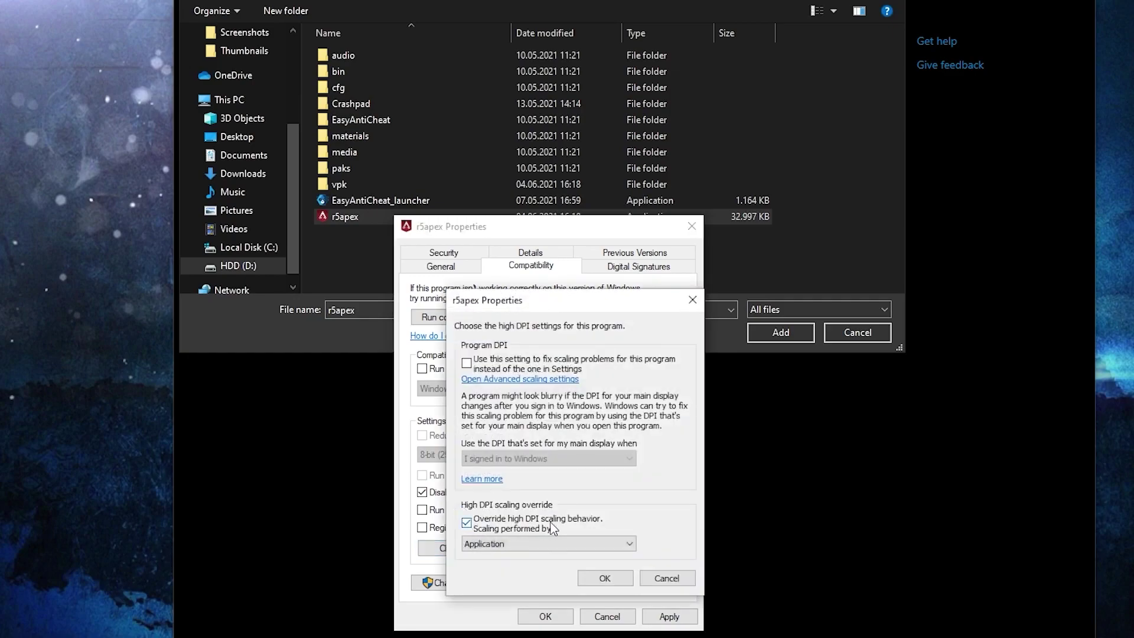
click(596, 578)
click(666, 616)
click(542, 616)
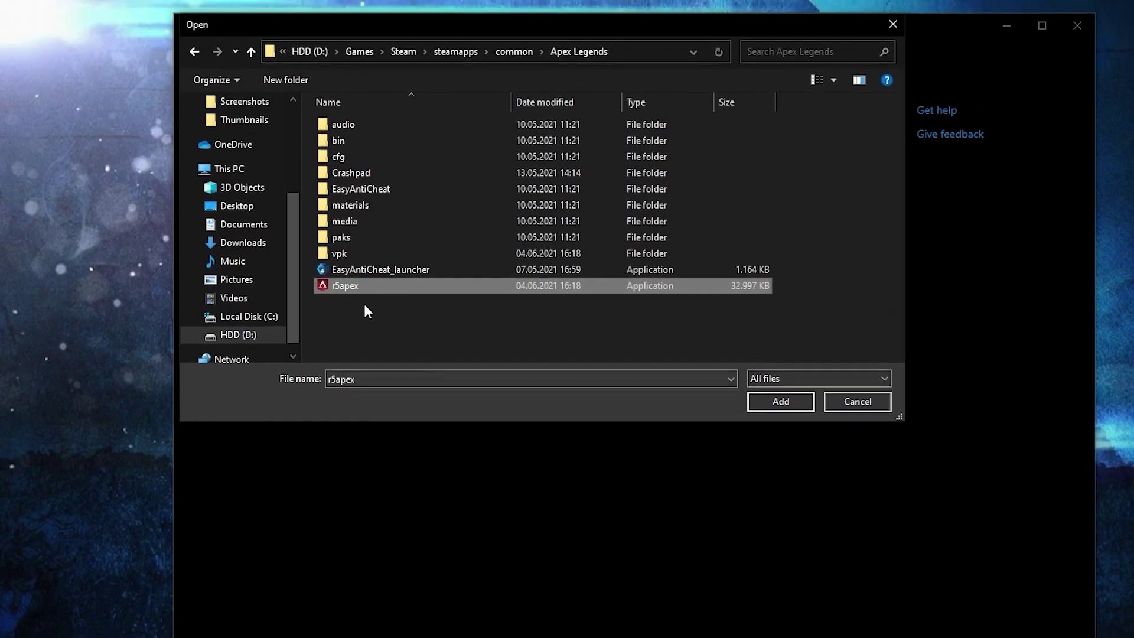
- Add r5apex to the graphics preference list and save Apex Legends as High performance
click(780, 402)
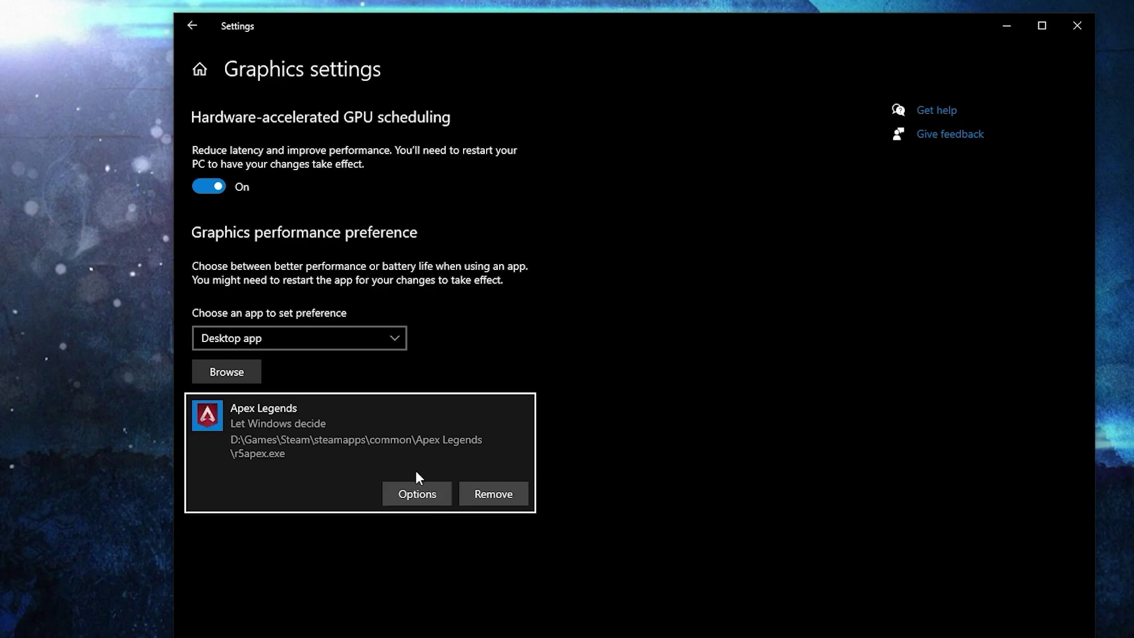
click(428, 493)
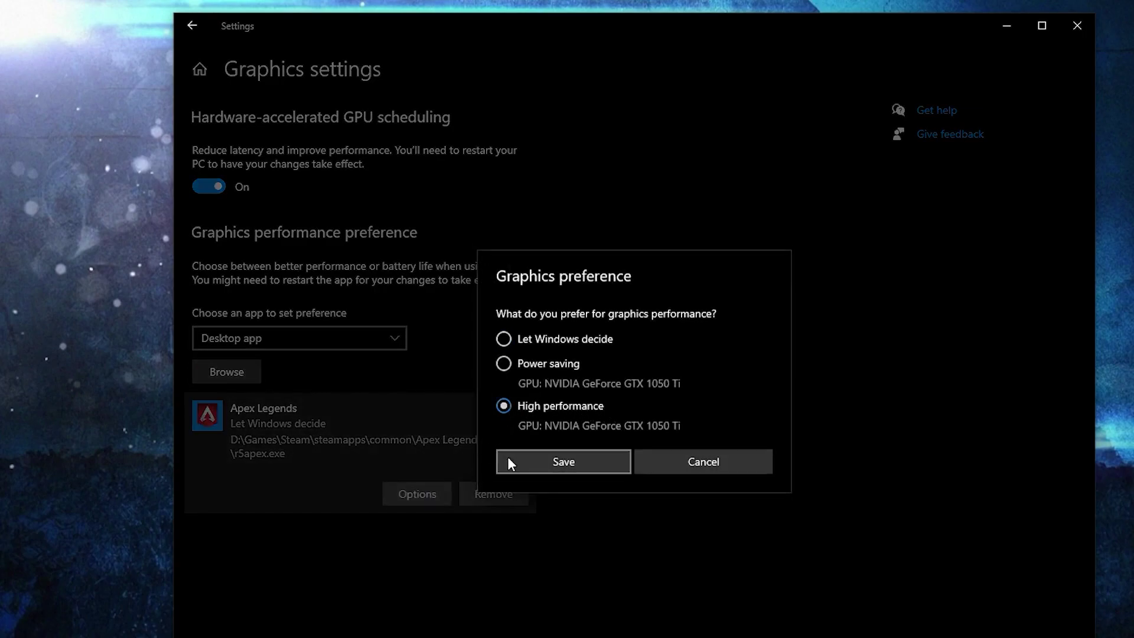
click(572, 459)
click(199, 71)
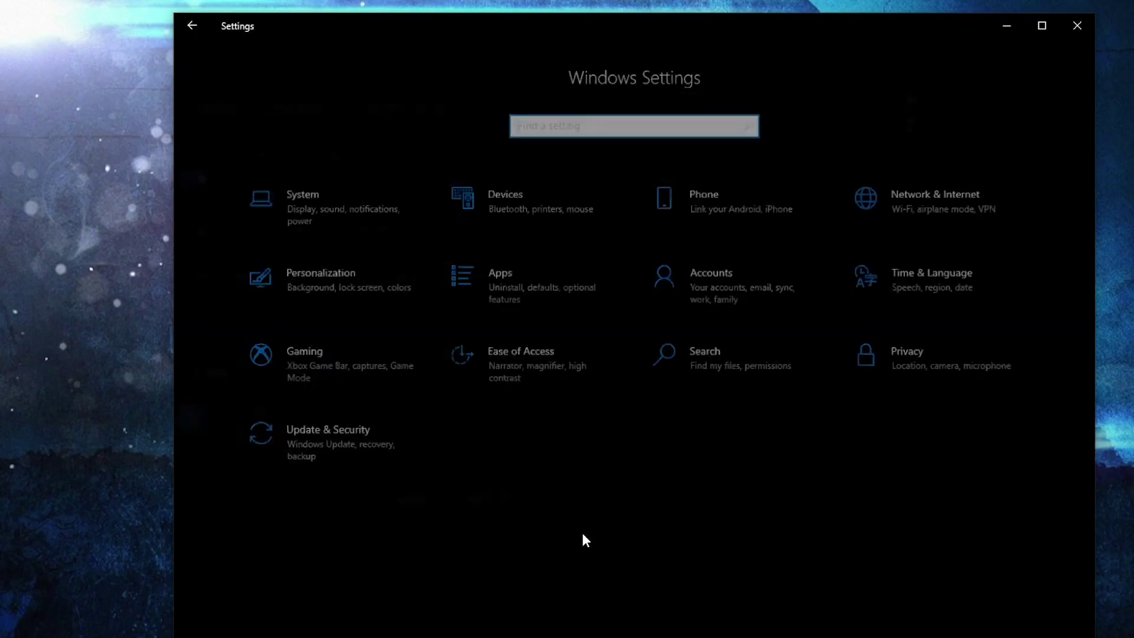
click(318, 365)
click(205, 187)
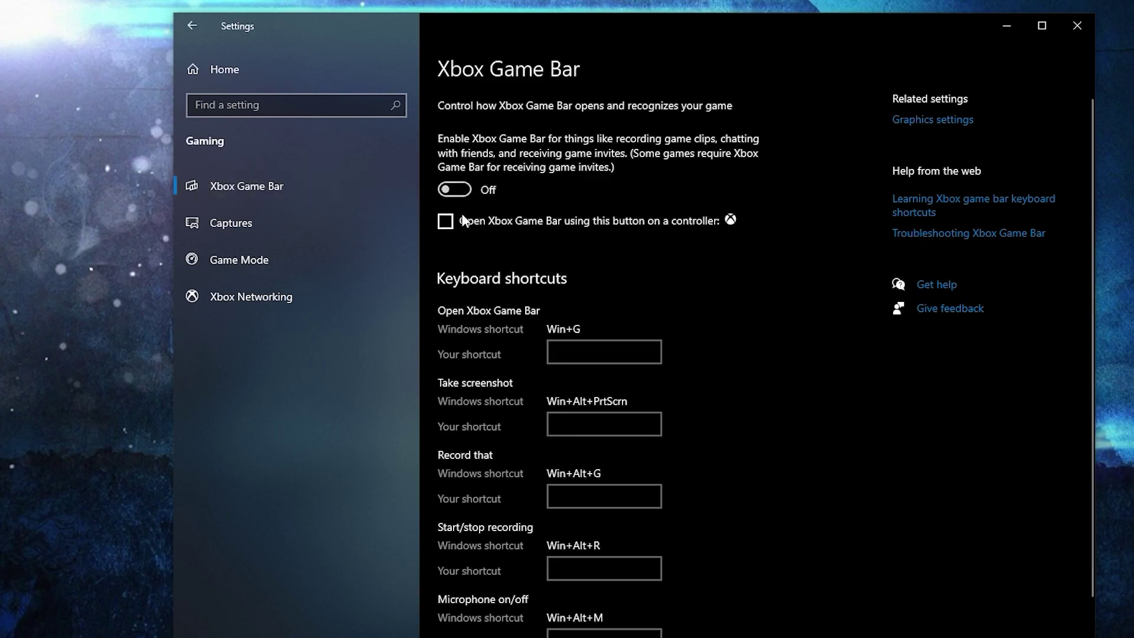
click(284, 259)
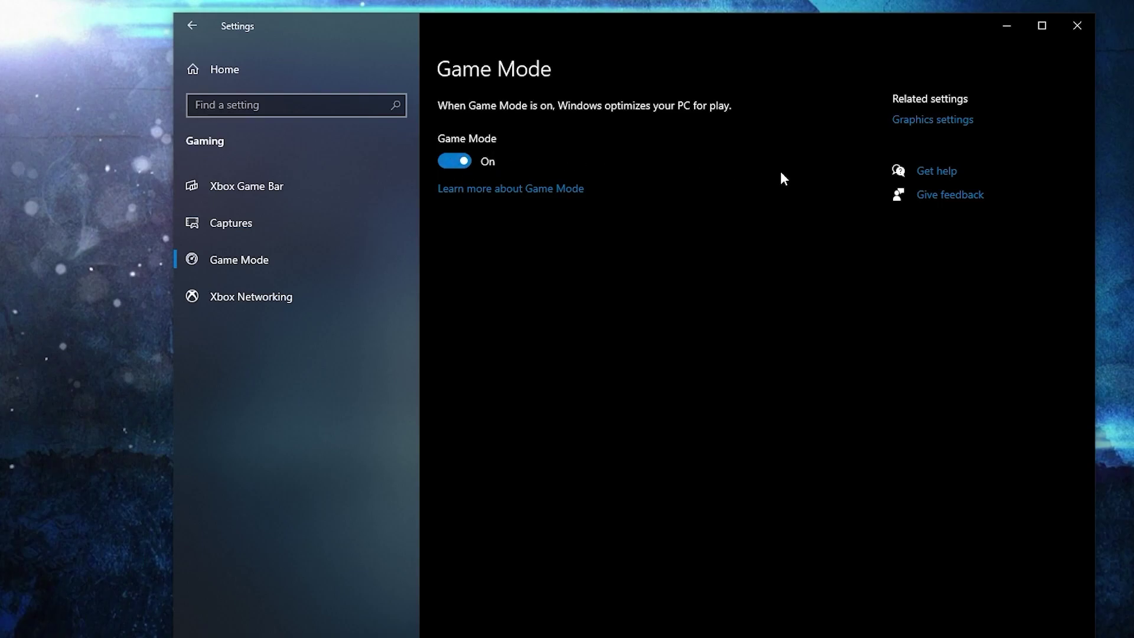
click(925, 121)
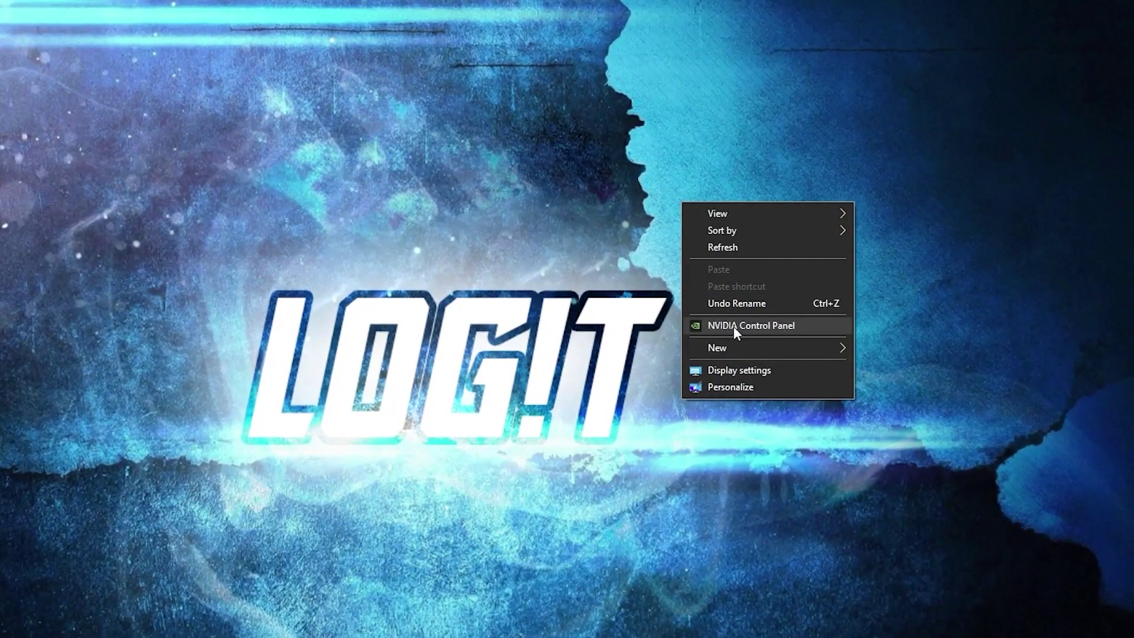
- Open NVIDIA Control Panel and apply the advanced 3D image settings
click(753, 325)
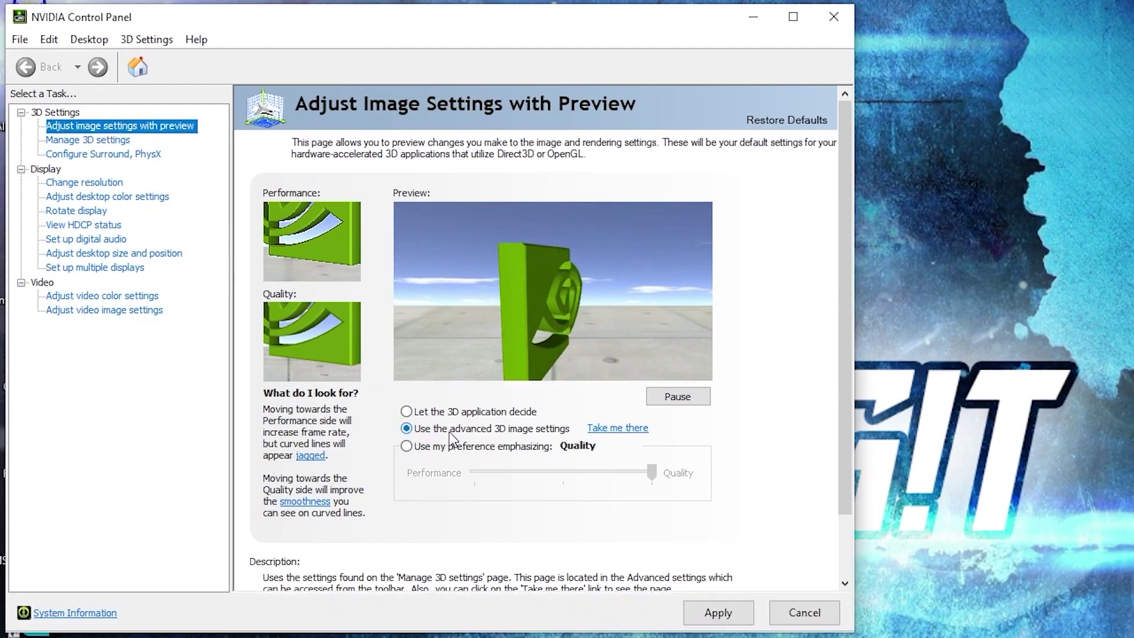
click(743, 622)
click(55, 142)
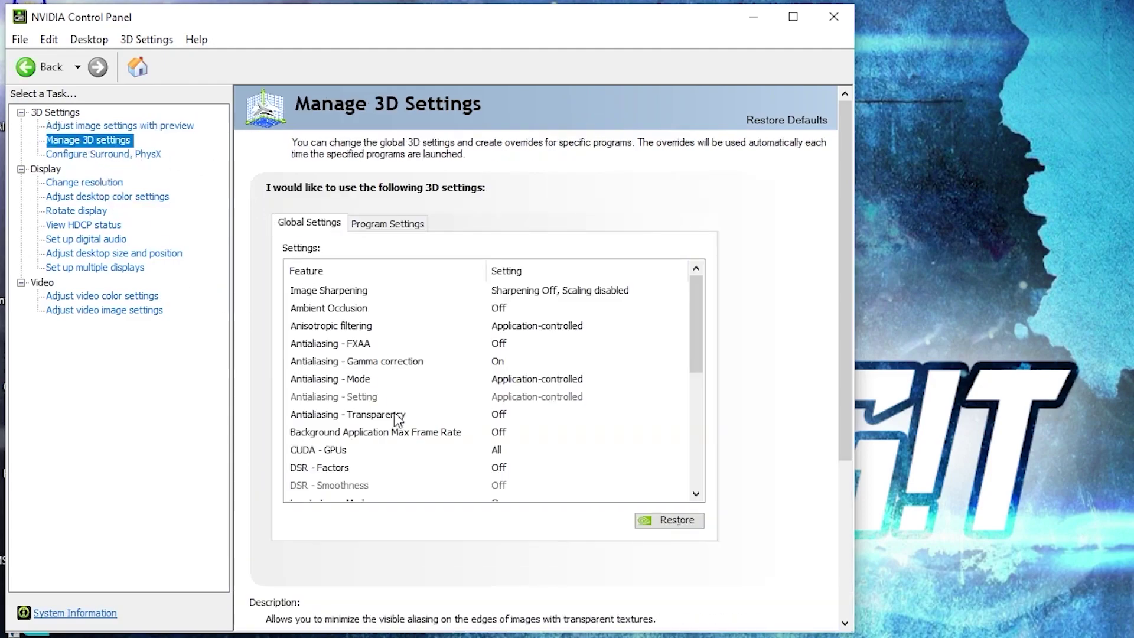
- Check global 3D settings: Power management, Texture filtering quality, Threaded optimization and Vertical sync Off
mouse_move(596, 418)
scroll(596, 418, down, 3)
click(319, 399)
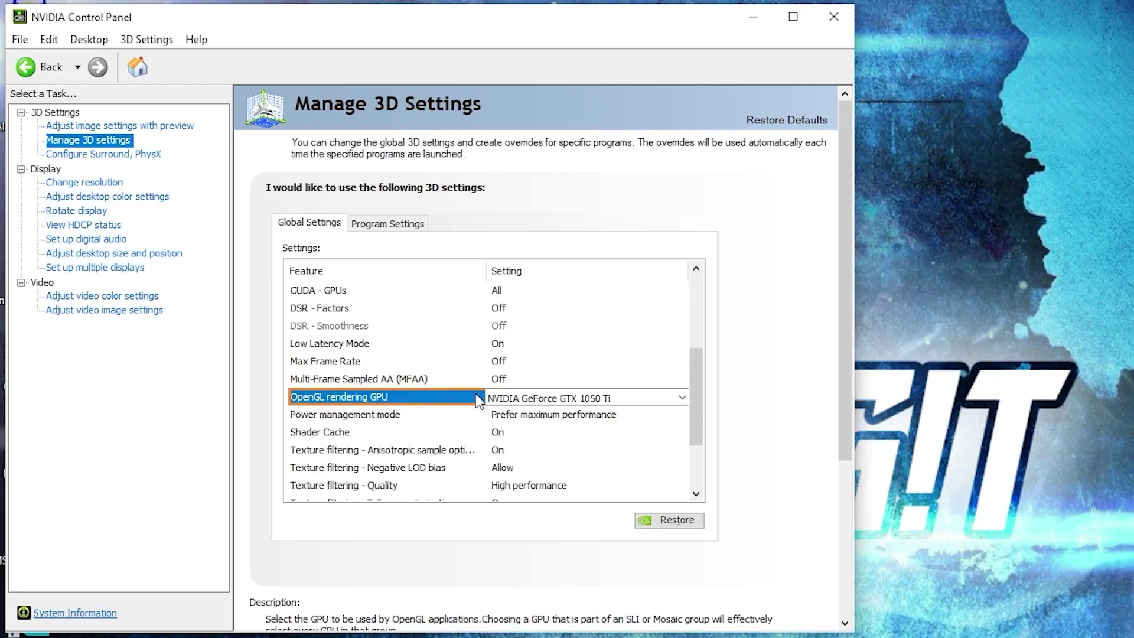
click(300, 418)
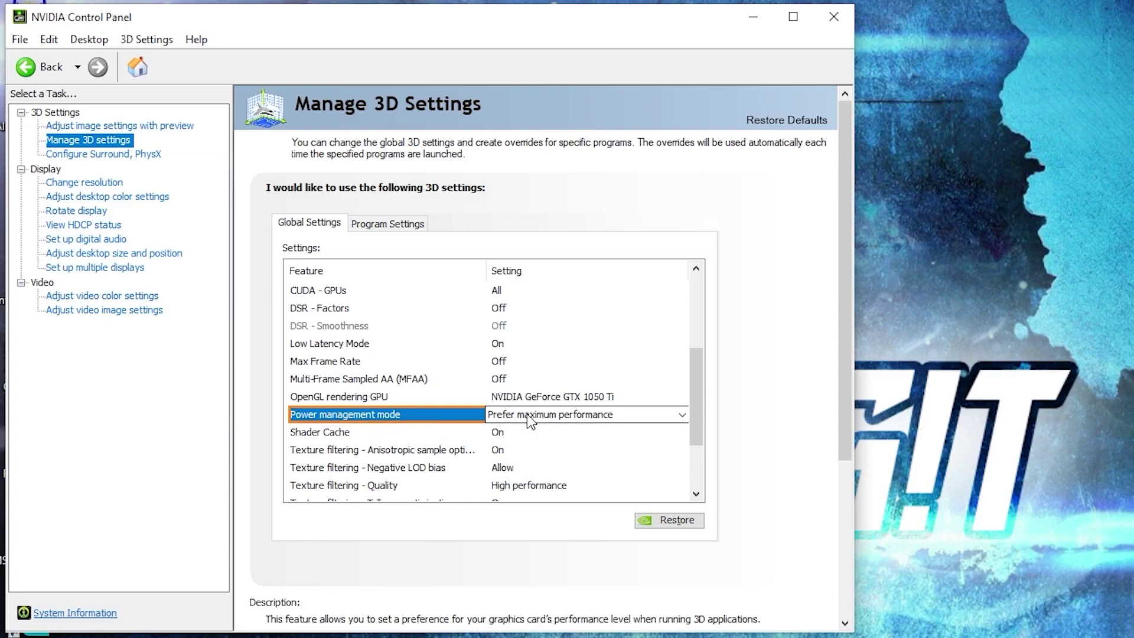
scroll(618, 413, down, 2)
click(318, 398)
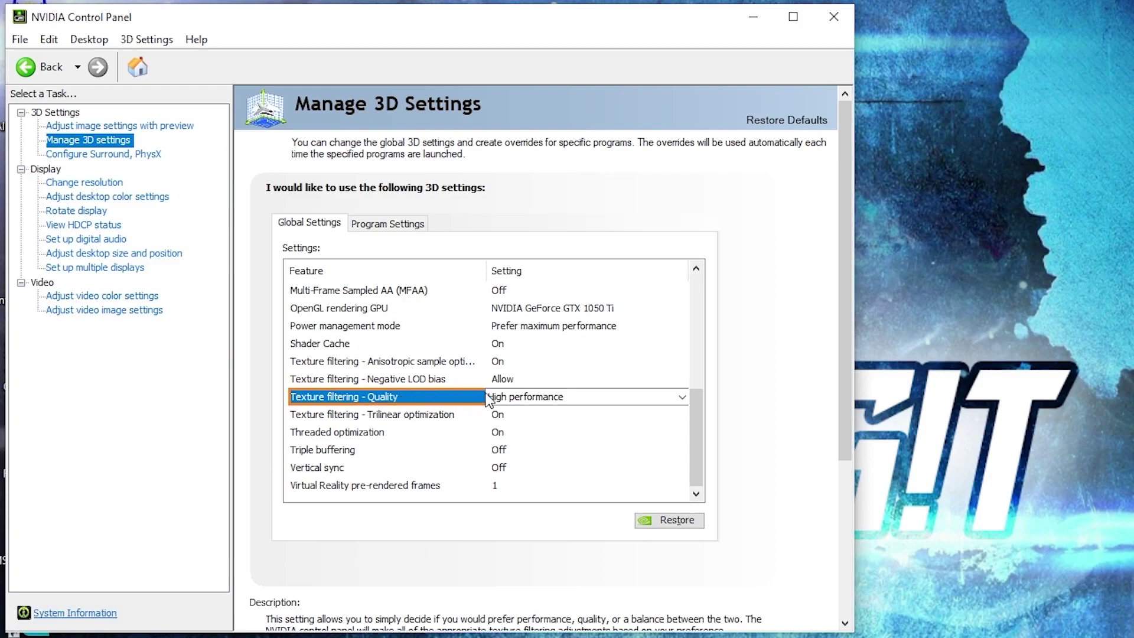
click(316, 434)
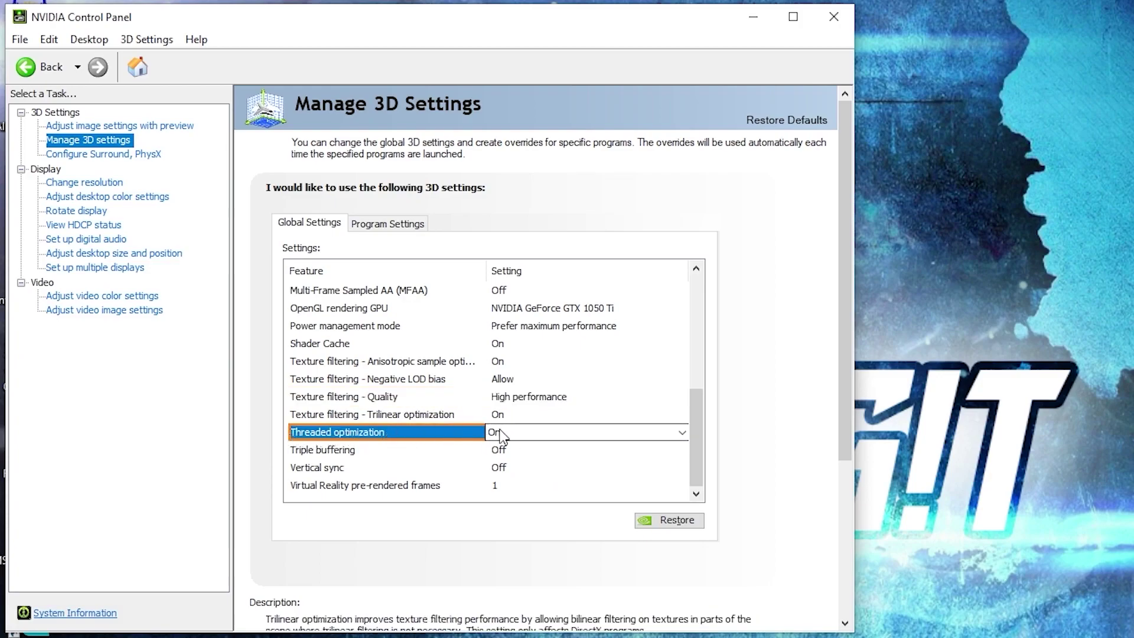
click(325, 468)
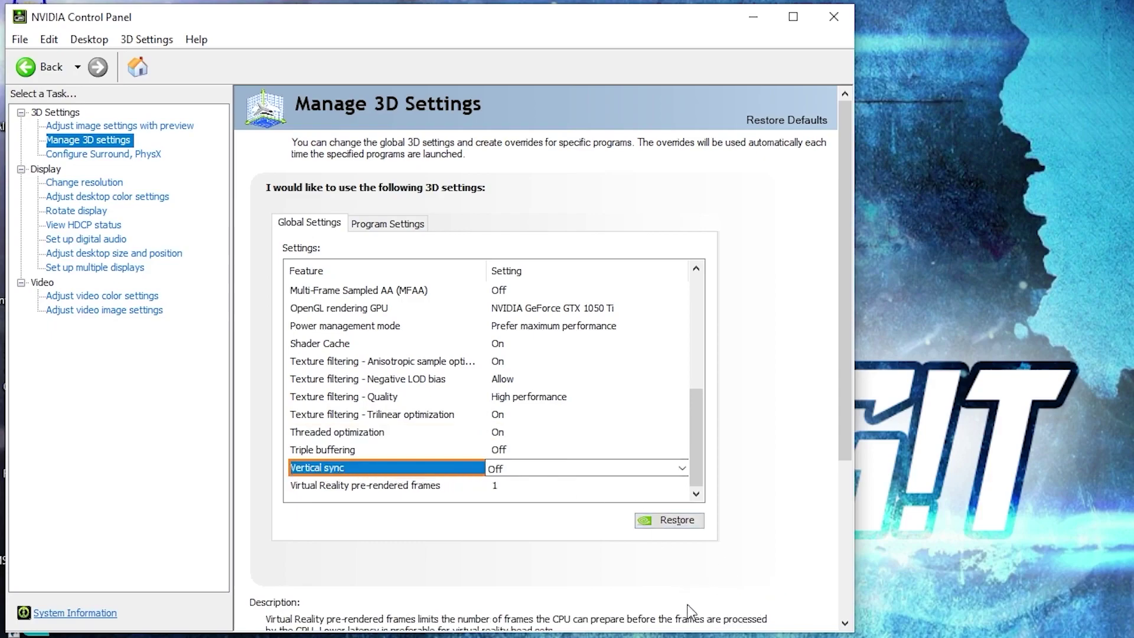
- In Adjust desktop color settings, drop digital vibrance to 63% and apply
click(102, 199)
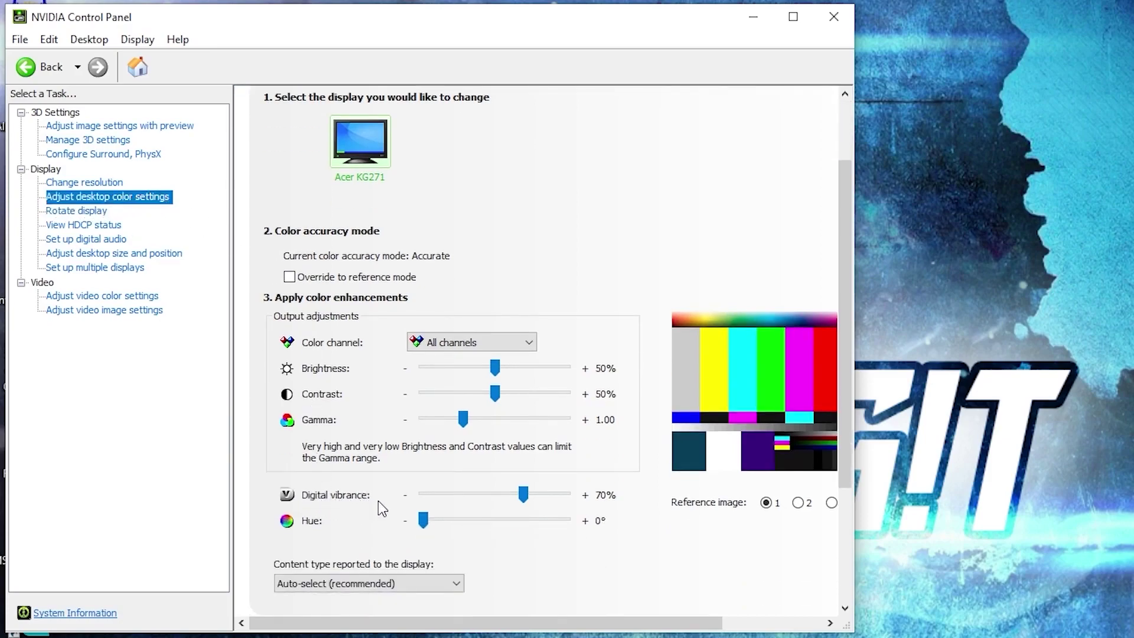
mouse_move(523, 495)
mouse_down()
mouse_move(514, 500)
mouse_move(526, 496)
mouse_up()
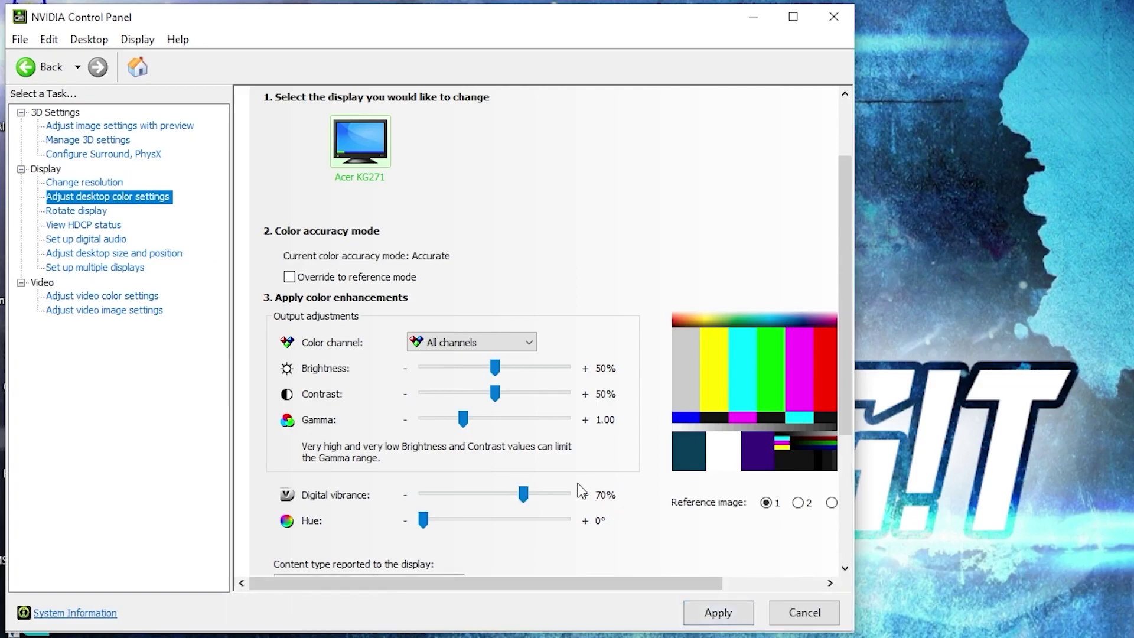
click(712, 613)
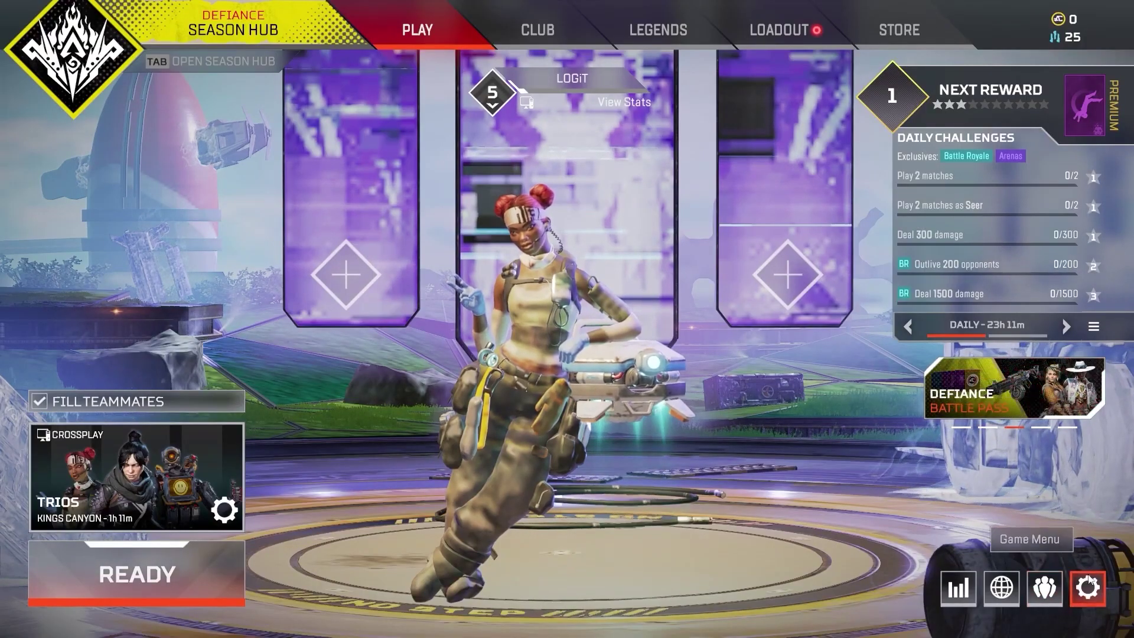
- In Video settings, set V-Sync Disabled, NVidia Reflex Enabled + Boost and Texture Streaming Budget None
click(1089, 593)
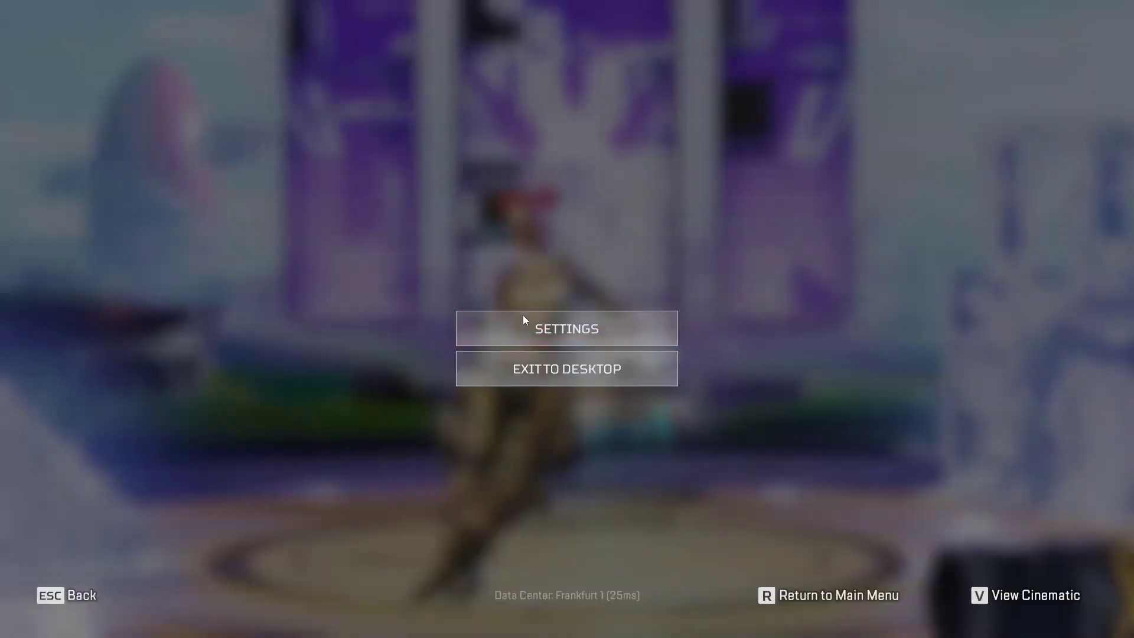
click(550, 325)
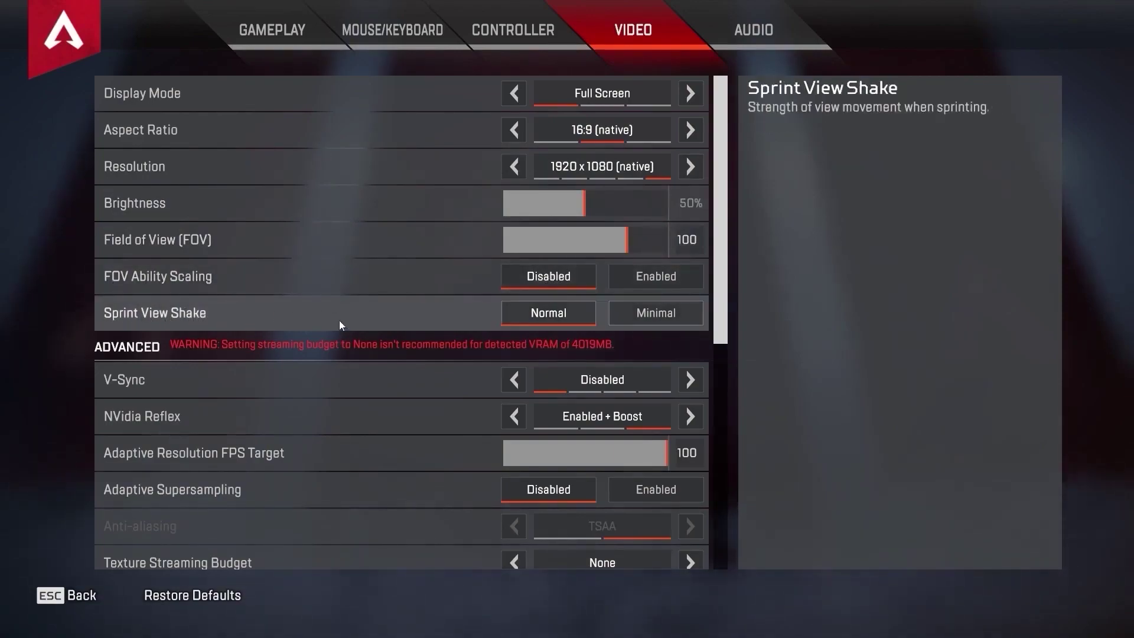
drag(722, 279, 727, 408)
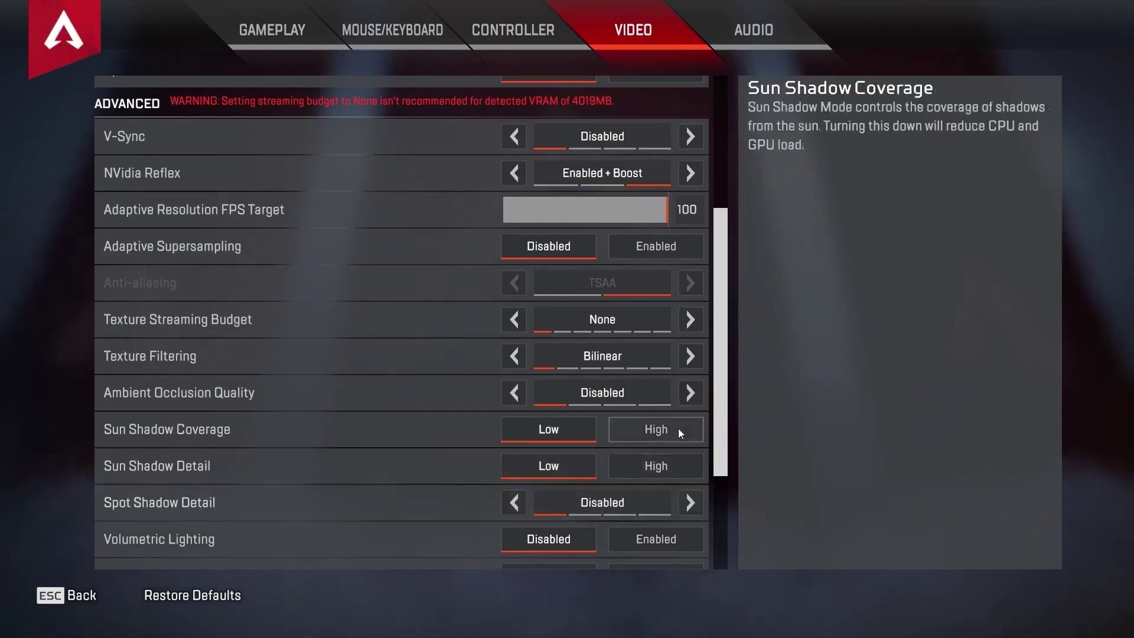
- Apply Apex Legends' low video settings: Low shadows, models, effects and ragdolls, impact marks disabled
scroll(683, 419, down, 5)
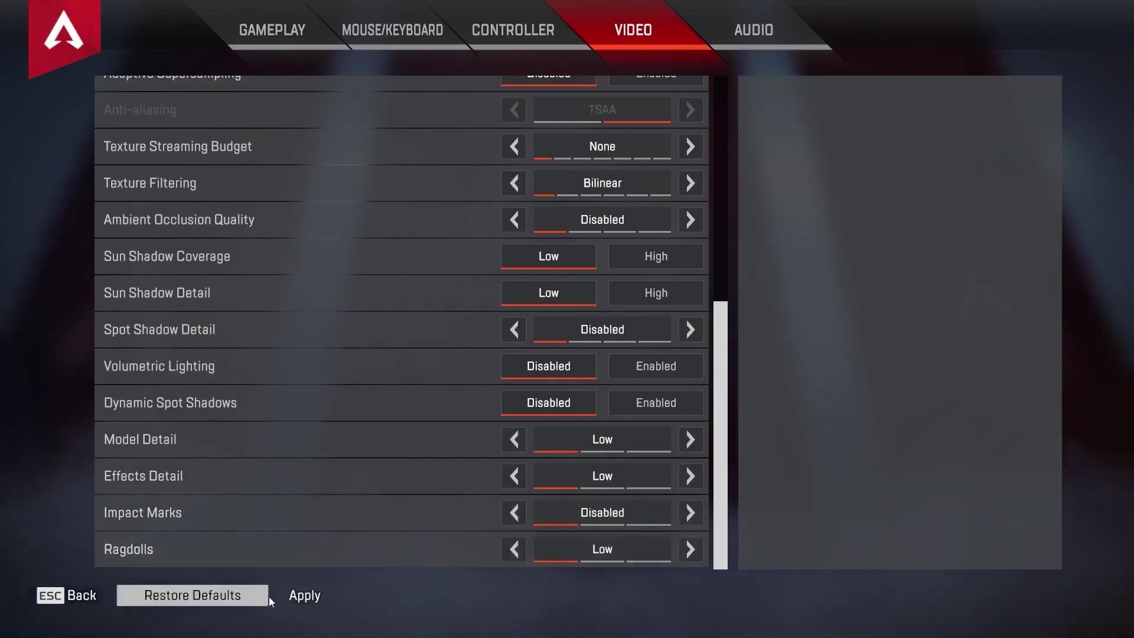
click(306, 596)
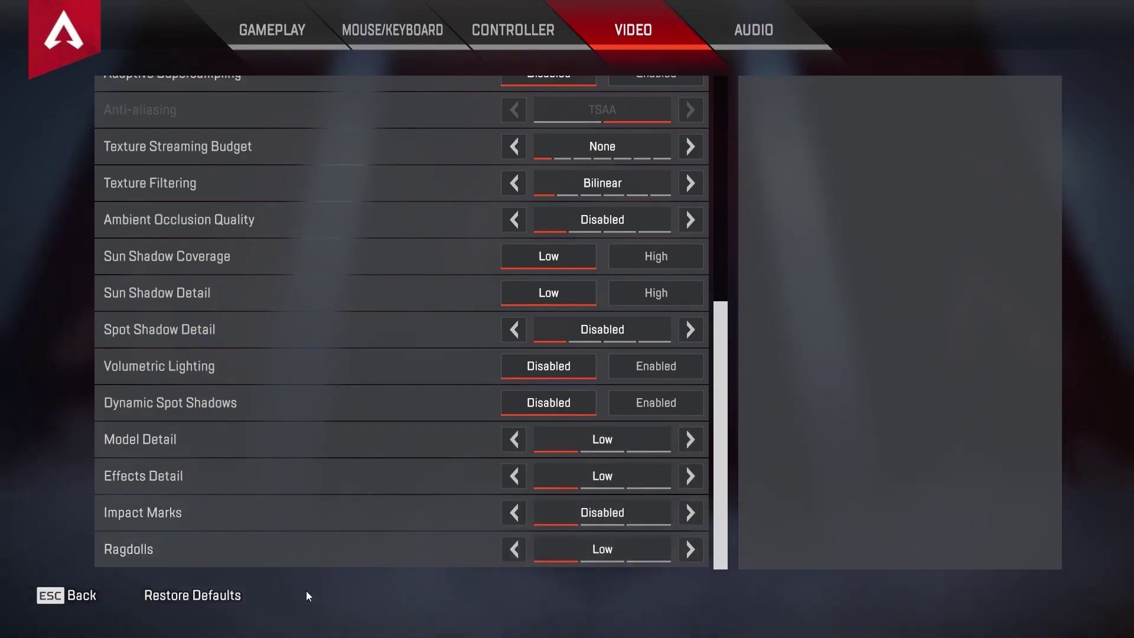